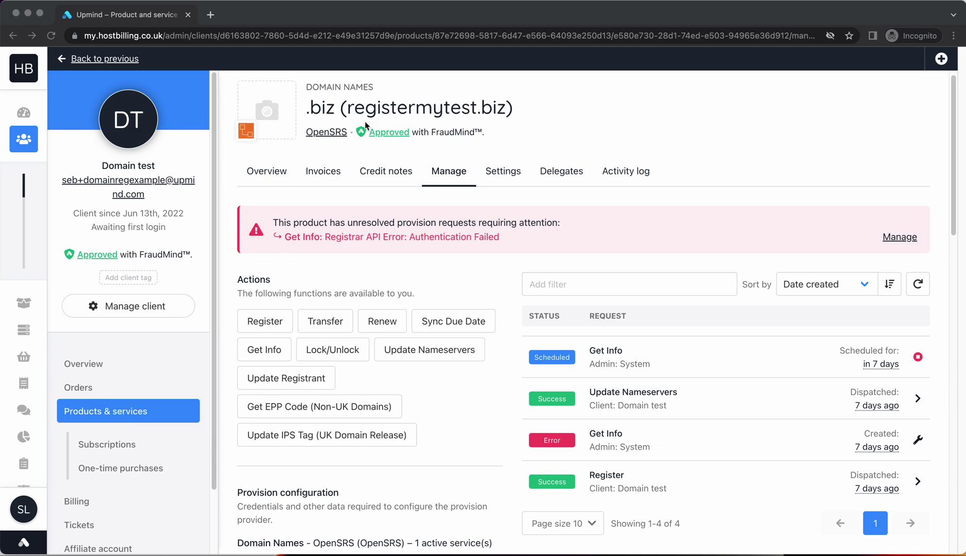
left_click(272, 174)
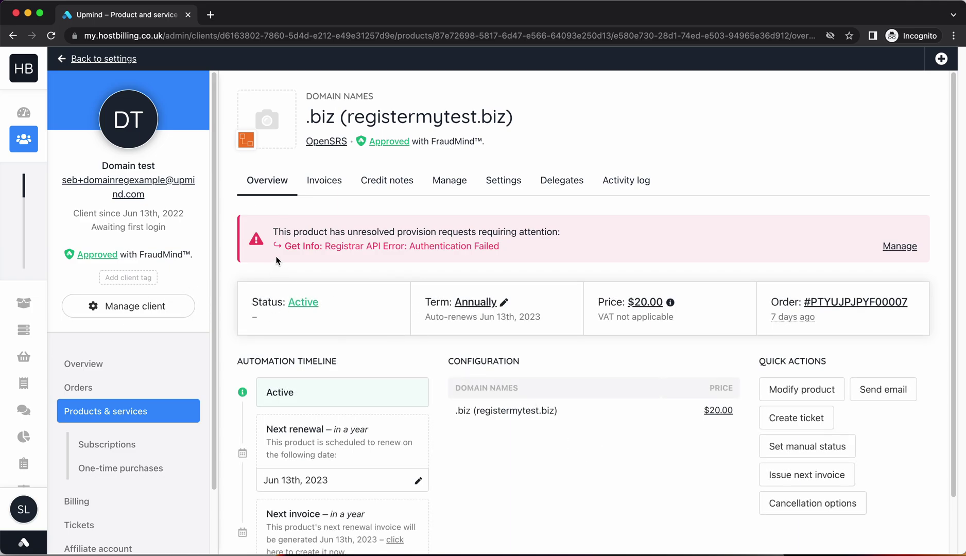
left_click_drag(273, 232, 513, 244)
left_click(394, 252)
left_click(438, 192)
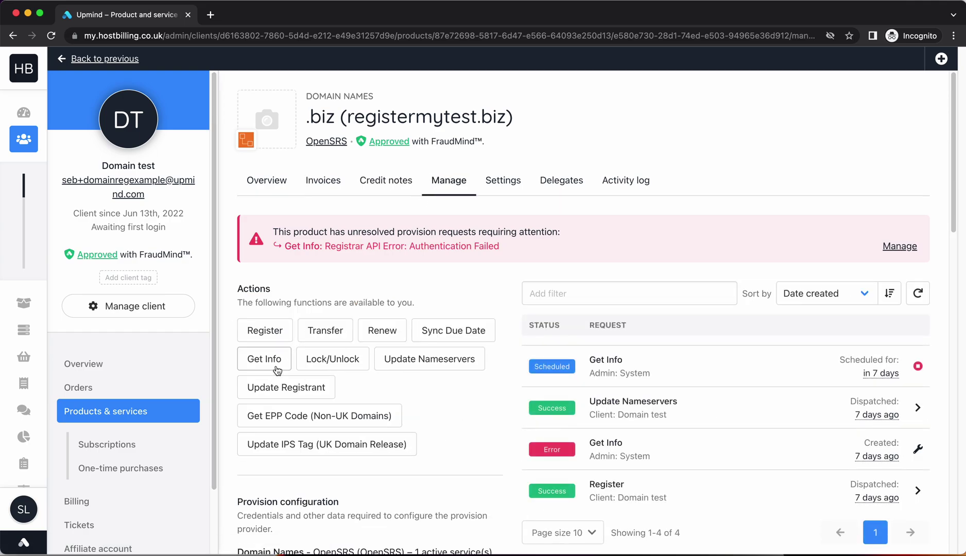
scroll(515, 361, "down", 5)
Step: Rerun Get Info for registermytest.biz and open the new failed request's details
left_click(276, 147)
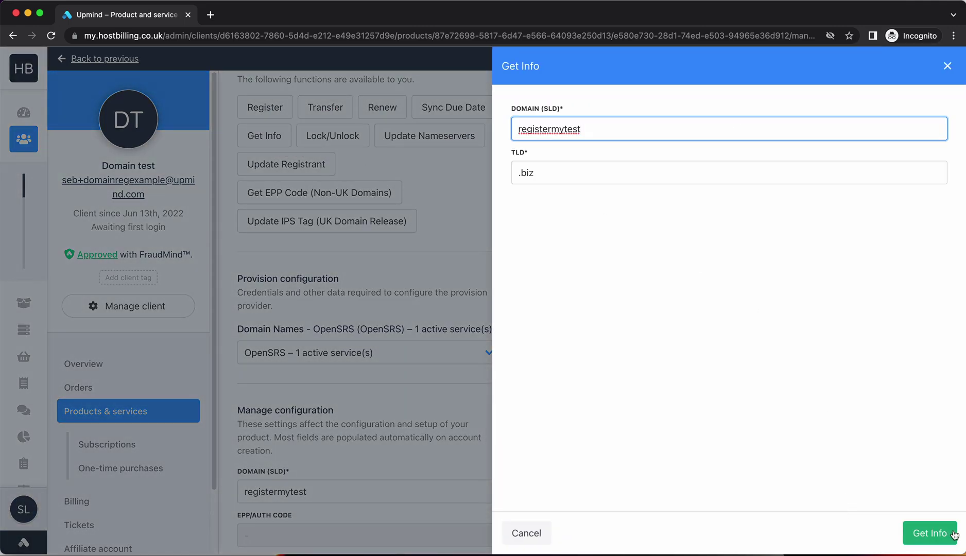
left_click(931, 531)
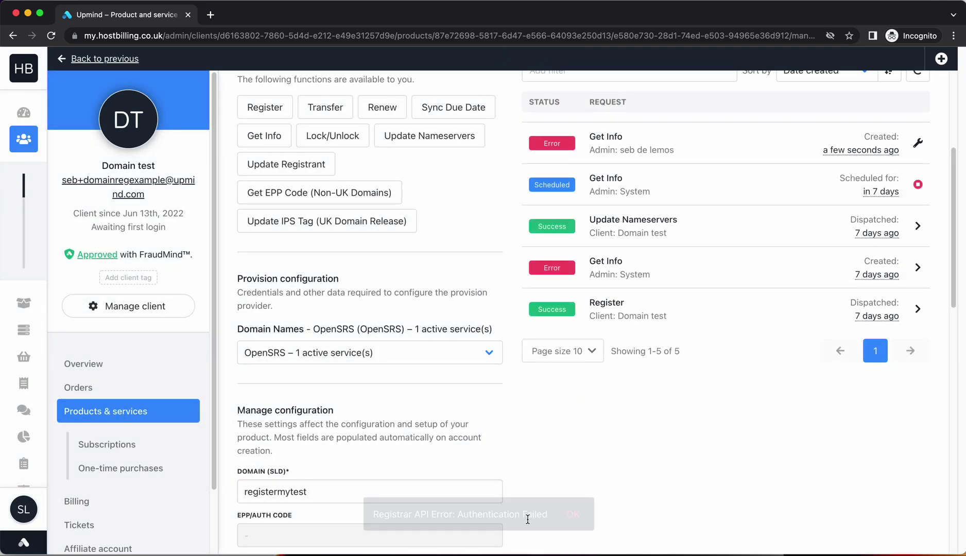
left_click(618, 146)
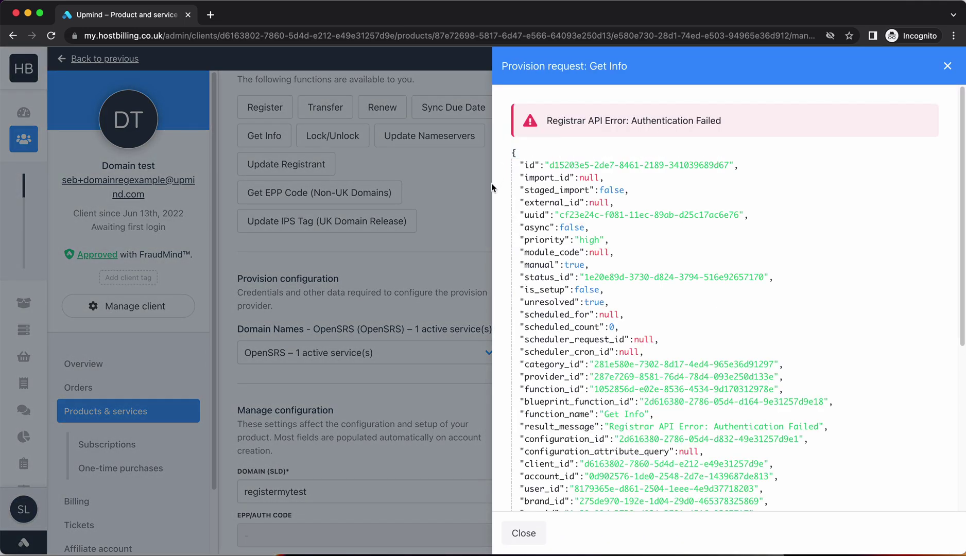
left_click(470, 275)
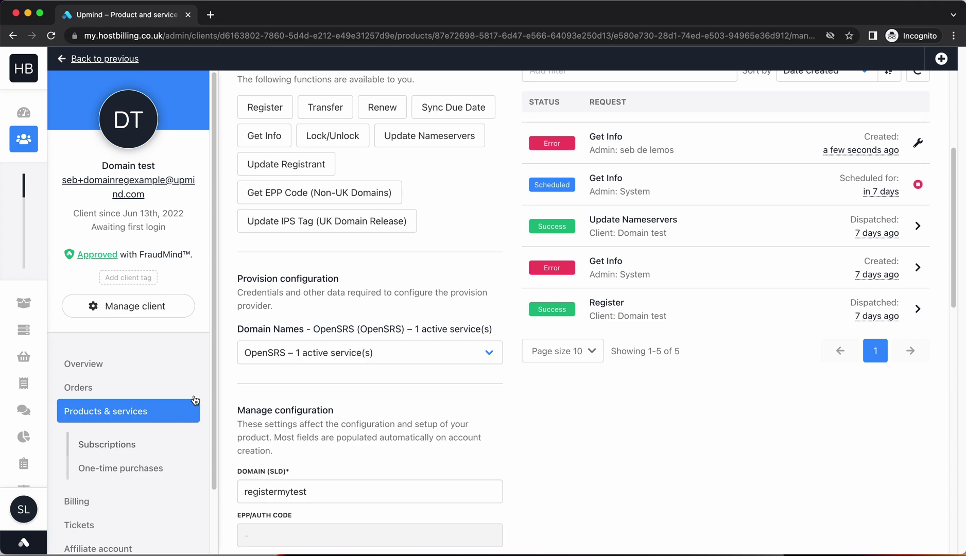
Step: Expand the failed request's 'results' to read the 401 Authentication Failed error and trace
left_click(598, 157)
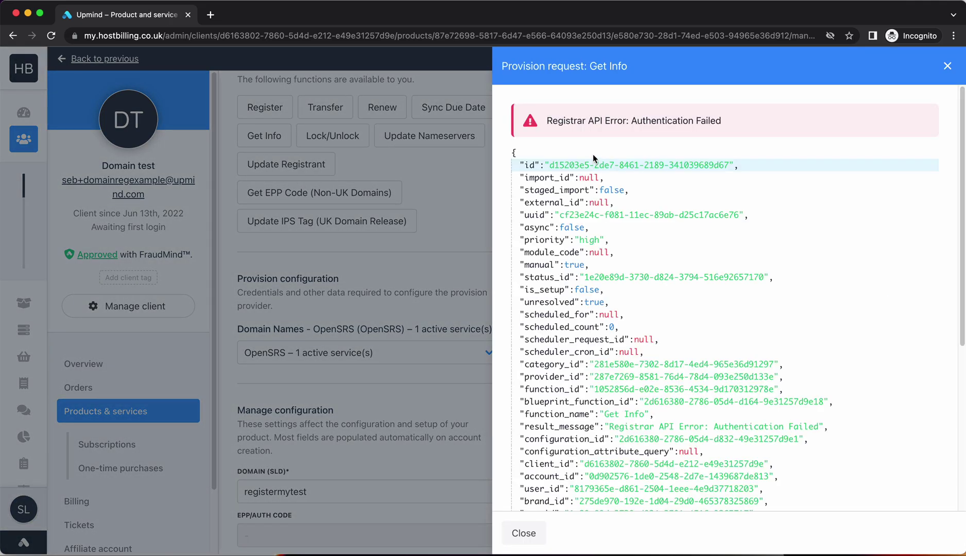
scroll(581, 287, "down", 3)
scroll(581, 287, "down", 4)
scroll(668, 172, "up", 6)
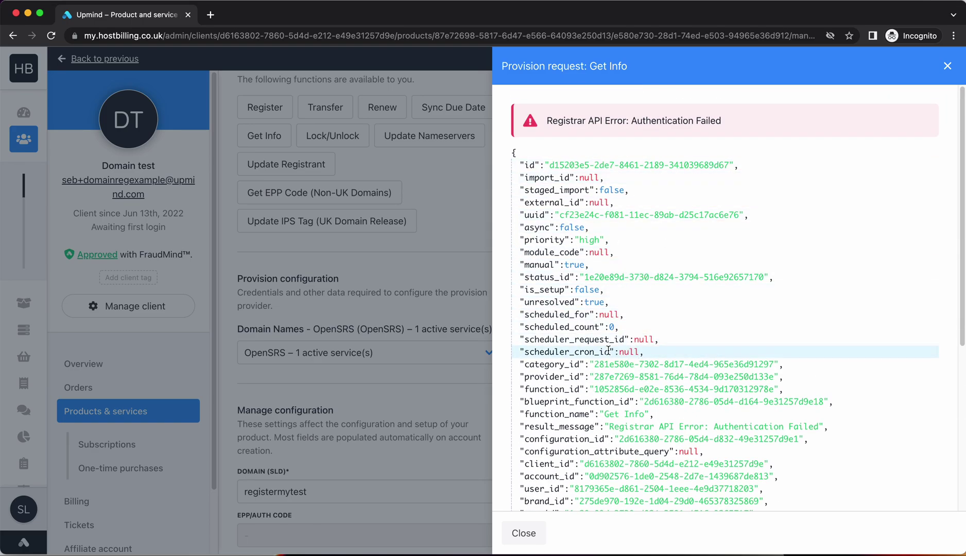
scroll(643, 309, "down", 4)
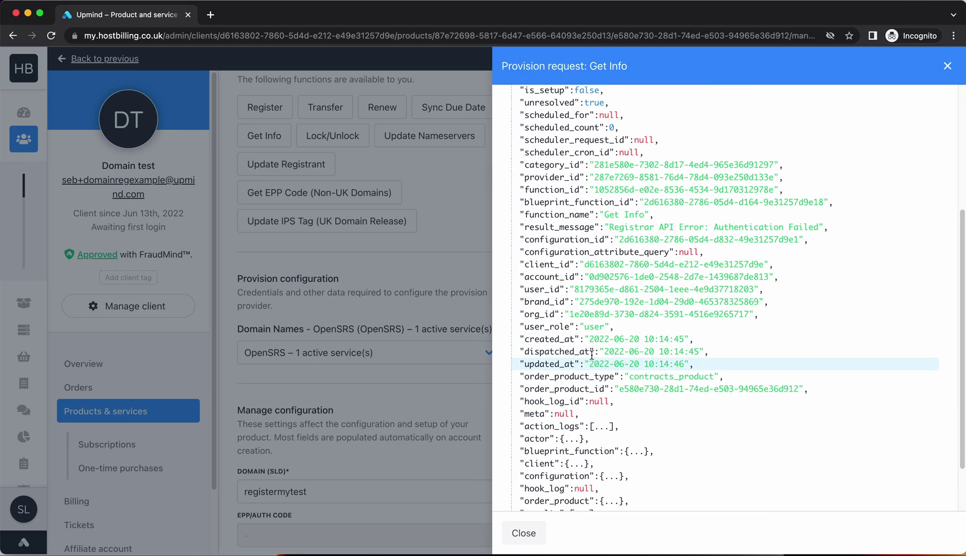
scroll(572, 448, "down", 1)
left_click(578, 447)
scroll(579, 443, "down", 2)
scroll(578, 436, "down", 3)
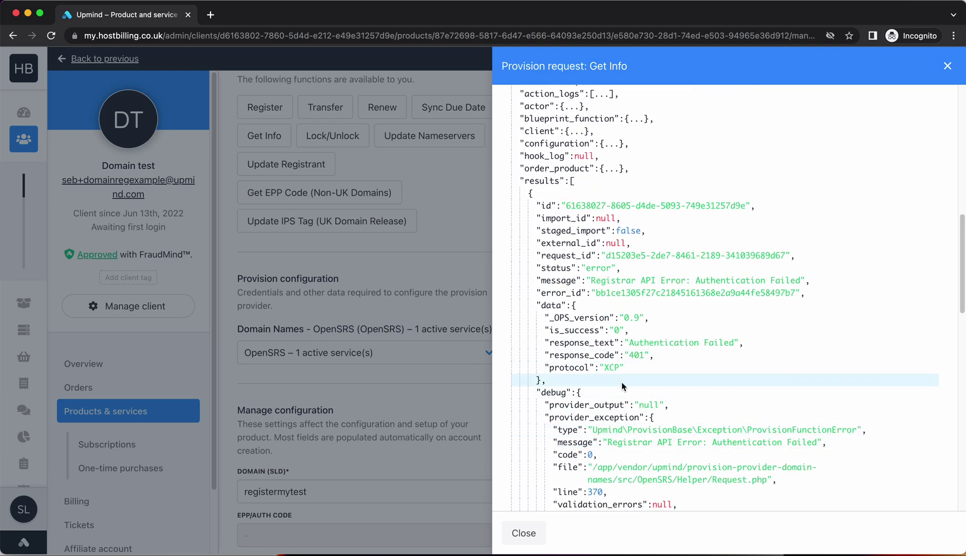
scroll(622, 382, "down", 2)
scroll(633, 309, "down", 6)
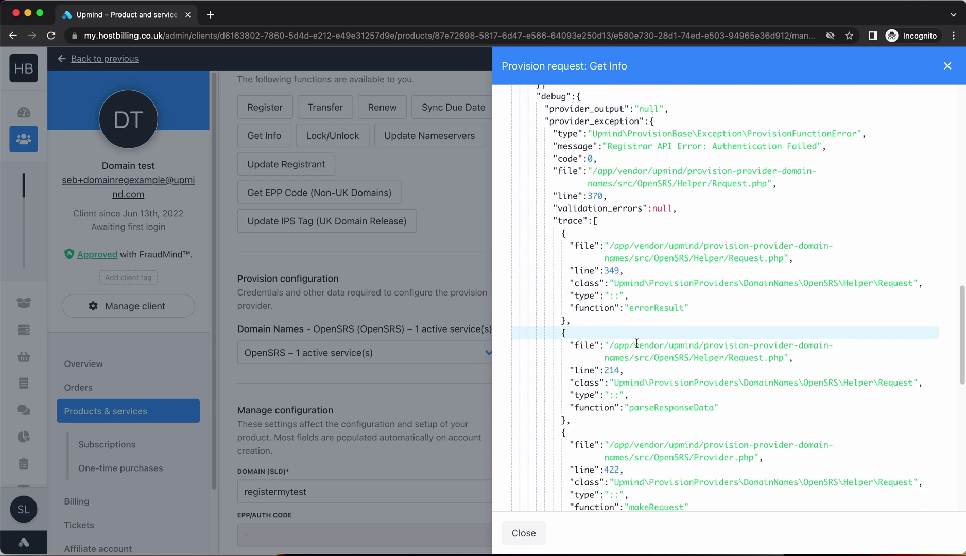
scroll(633, 338, "down", 1)
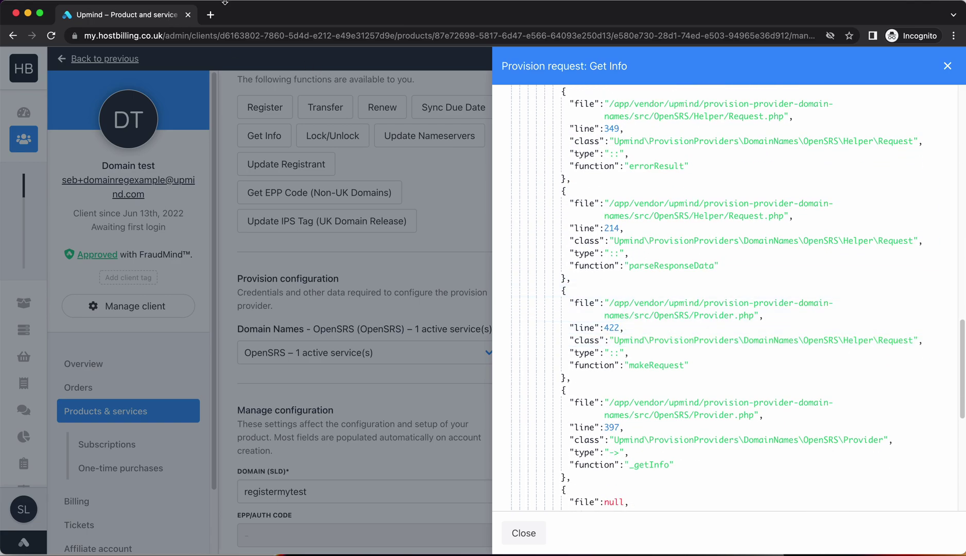
Step: Go to the OpenSRS reseller login page in a new browser tab
left_click(211, 16)
type("pensrs")
key("Down")
key("Down")
key("Down")
key("Return")
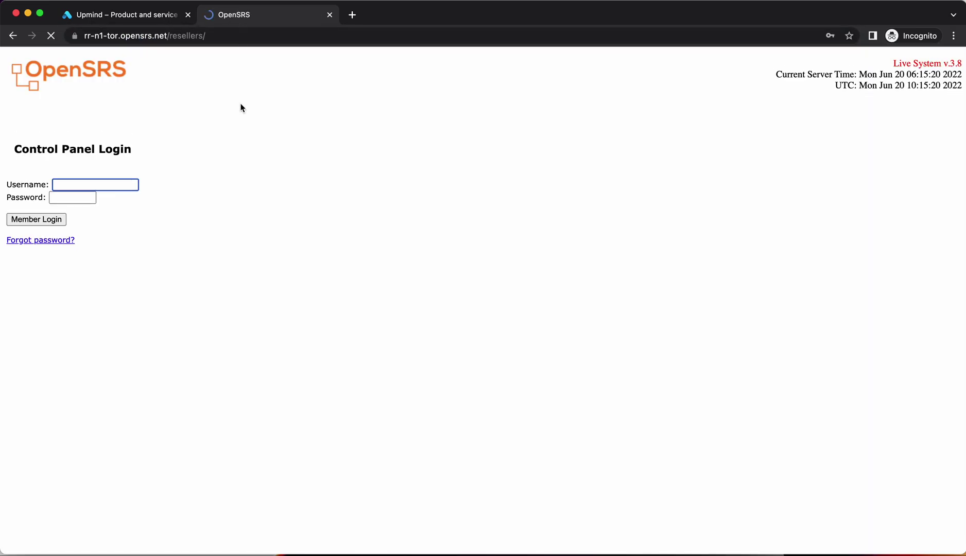
Step: Sign in to the OpenSRS reseller control panel with the reseller username and password
left_click(106, 182)
key("Tab")
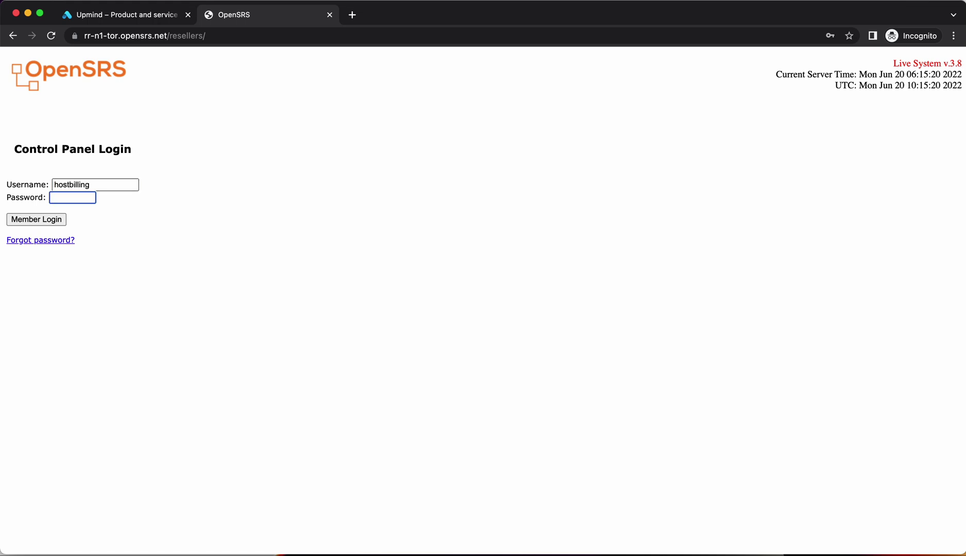
key("Return")
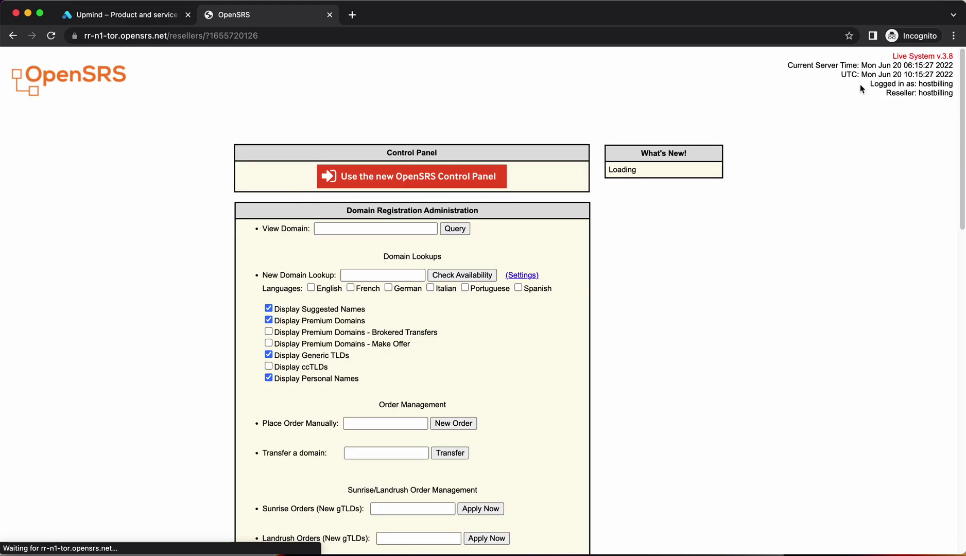
scroll(402, 395, "down", 15)
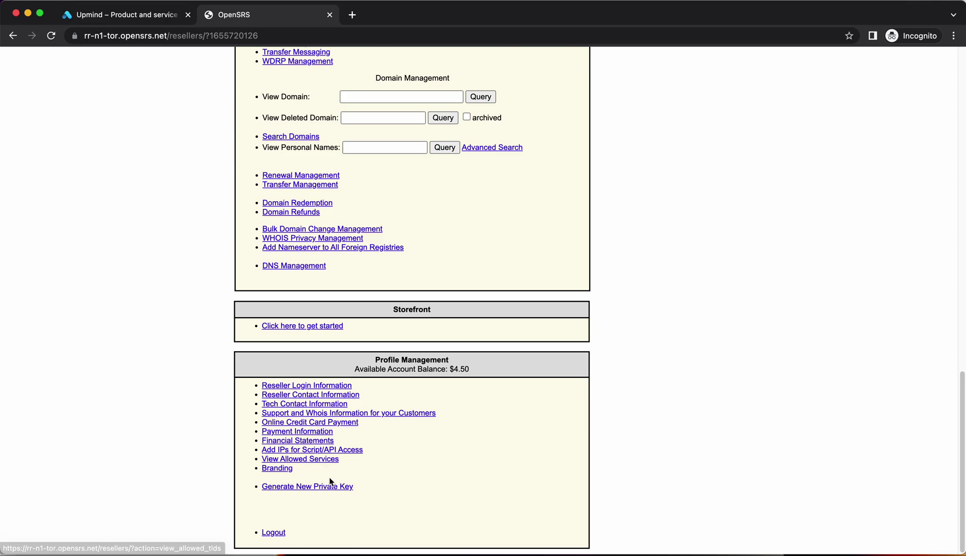
scroll(304, 457, "up", 15)
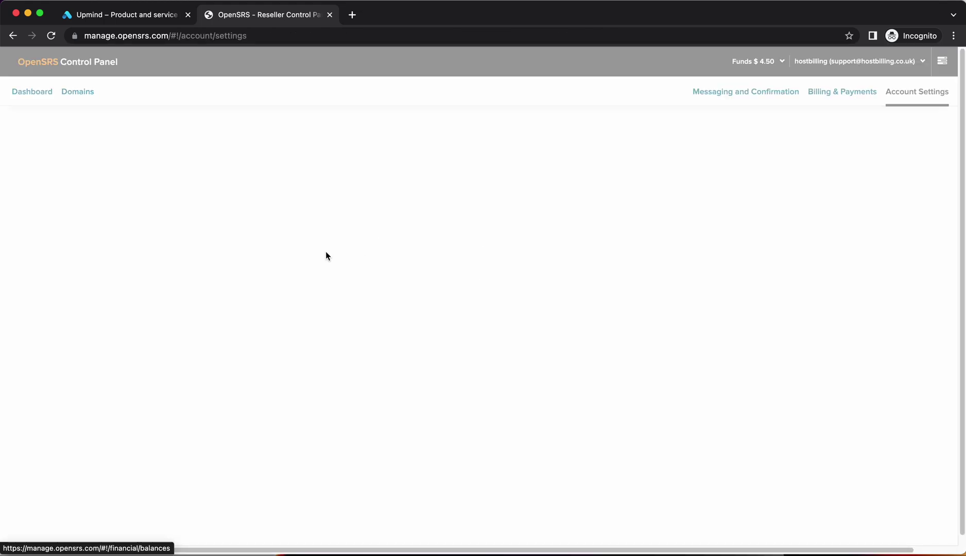
Step: Copy the API key from OpenSRS API Settings and return to Upmind
left_click(358, 192)
double_click(254, 294)
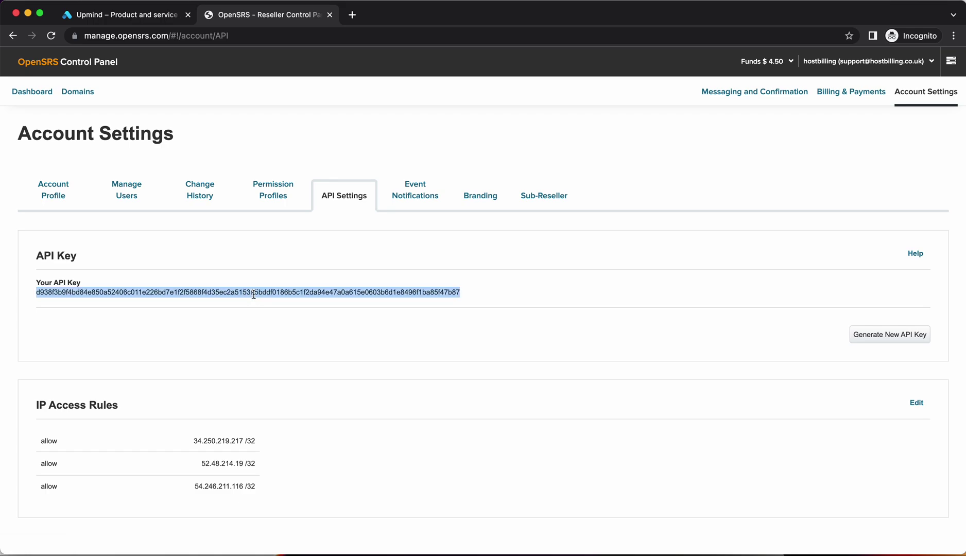
left_click(112, 24)
left_click(328, 246)
Step: Paste the copied API key into the OpenSRS provision configuration's KEY field and save
left_click(76, 465)
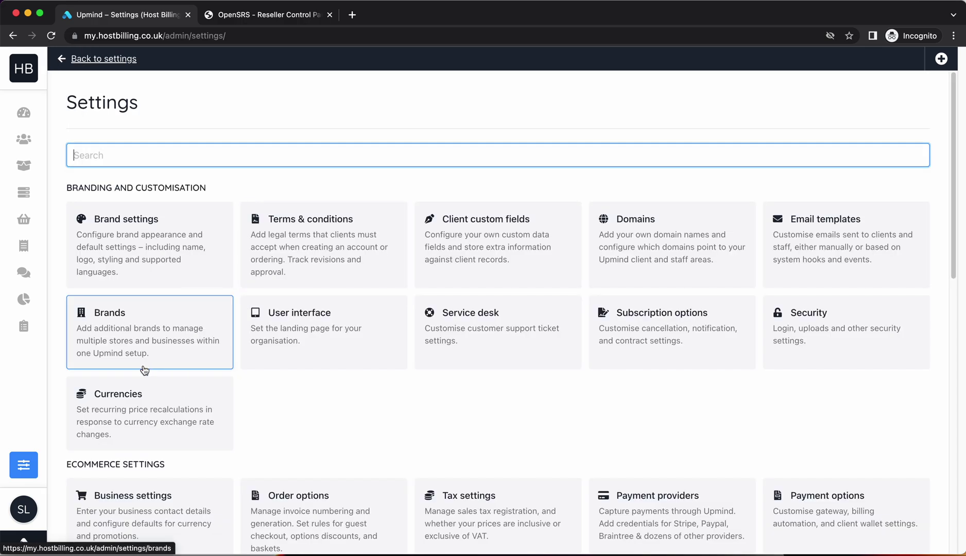
scroll(141, 371, "down", 10)
left_click(168, 166)
left_click(318, 226)
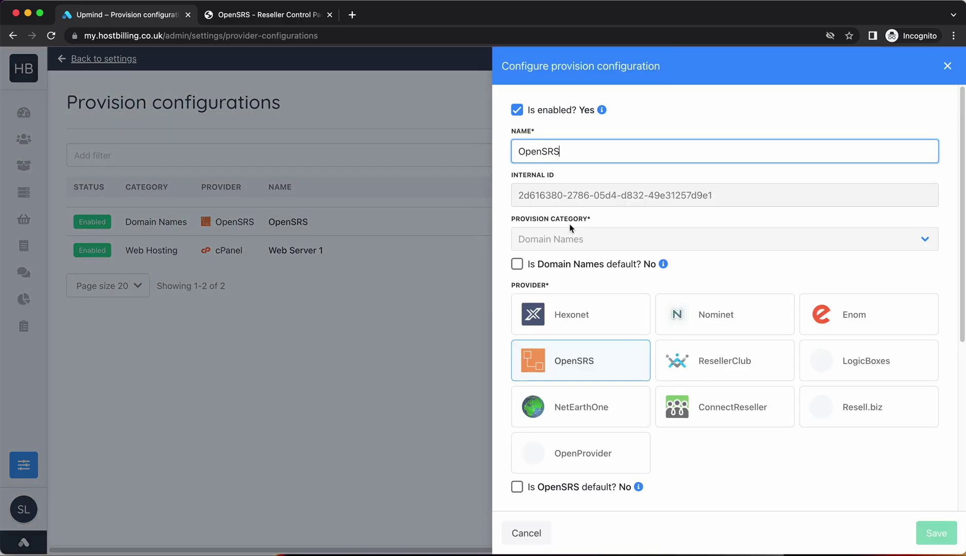
scroll(604, 205, "down", 5)
left_click(590, 340)
key("ctrl+v")
left_click(927, 538)
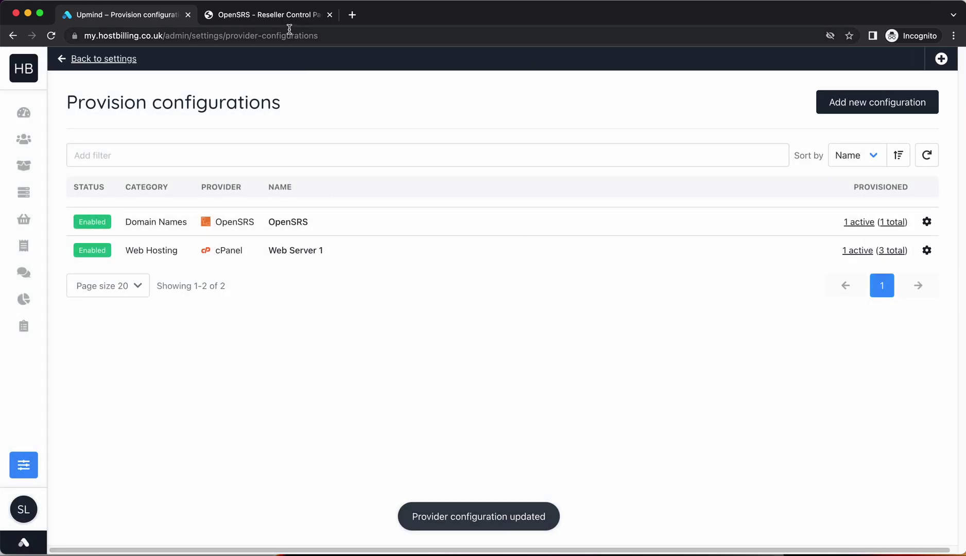
mouse_move(41, 172)
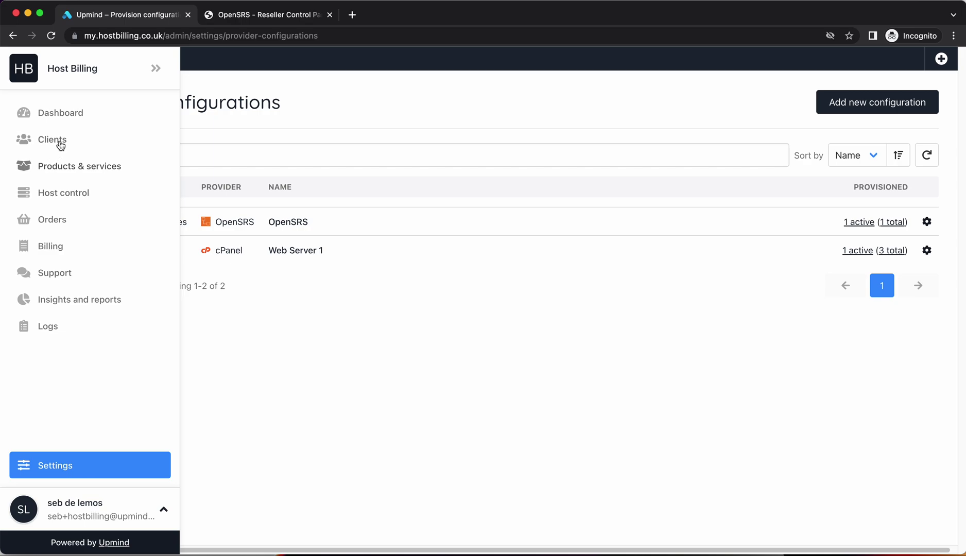
right_click(13, 35)
left_click(67, 92)
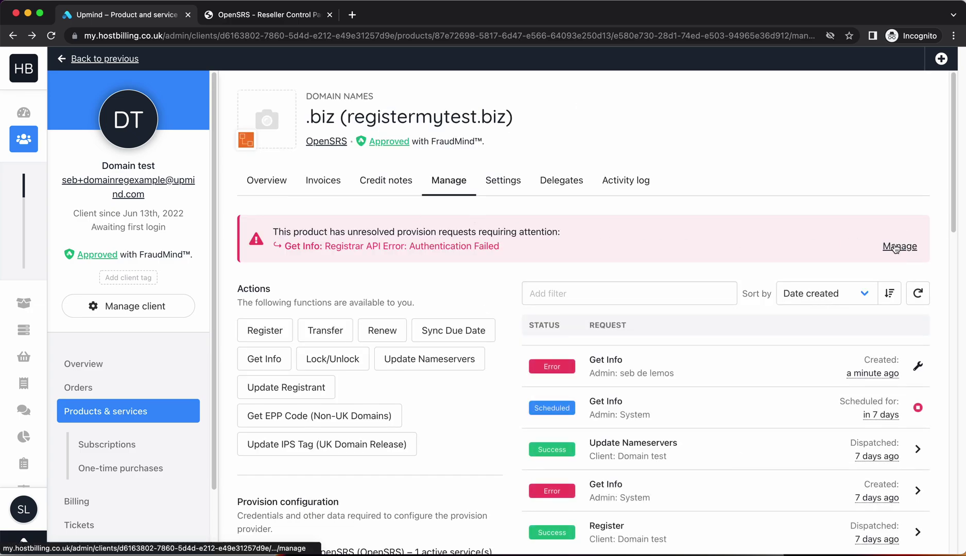
left_click(272, 361)
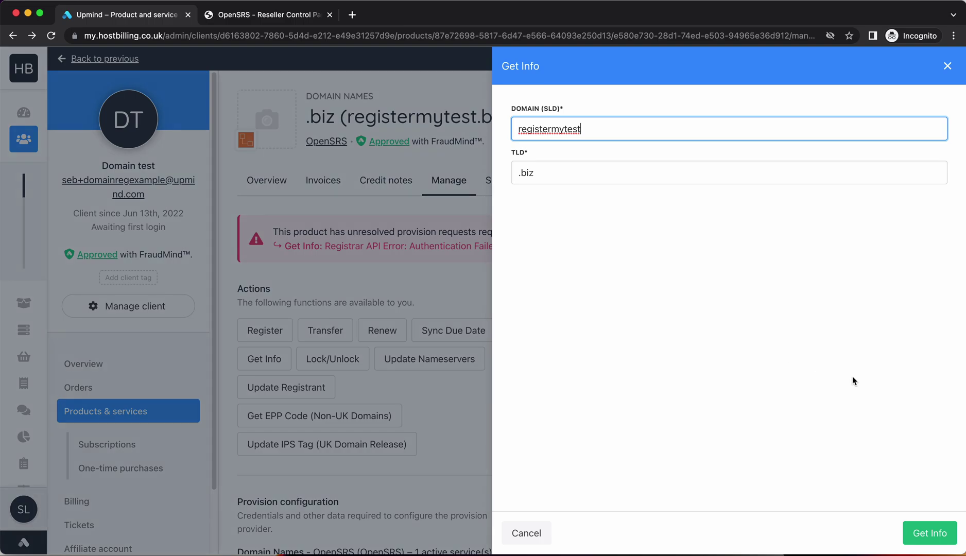
left_click(921, 533)
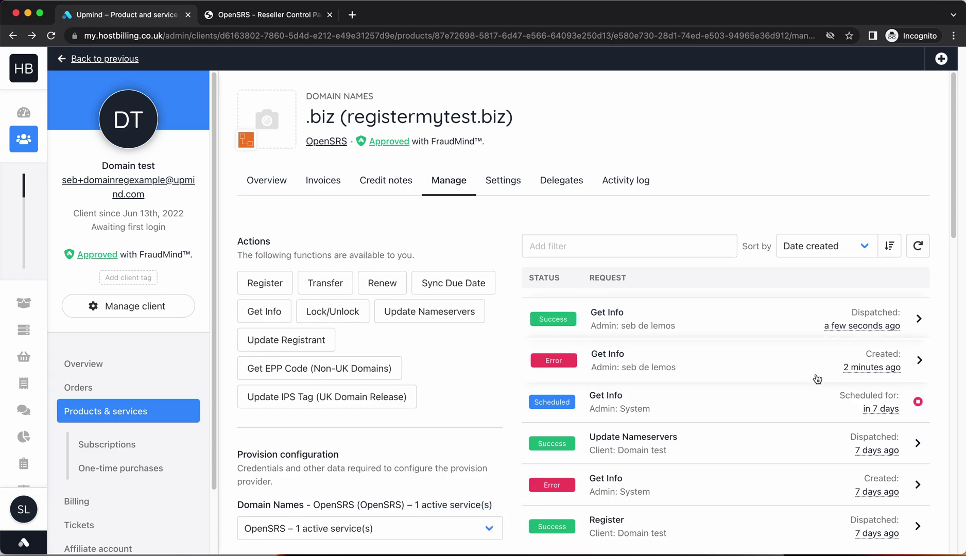
scroll(659, 391, "down", 1)
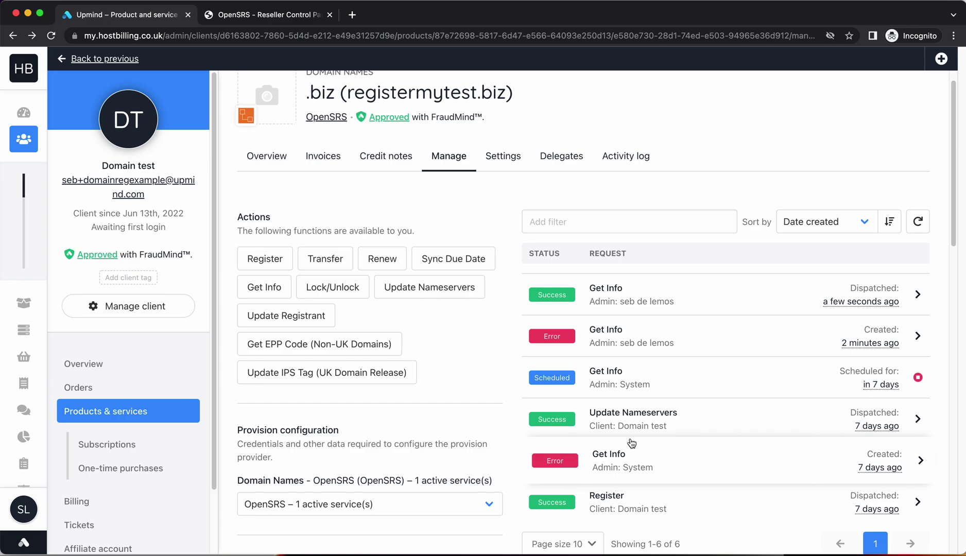
scroll(623, 330, "up", 1)
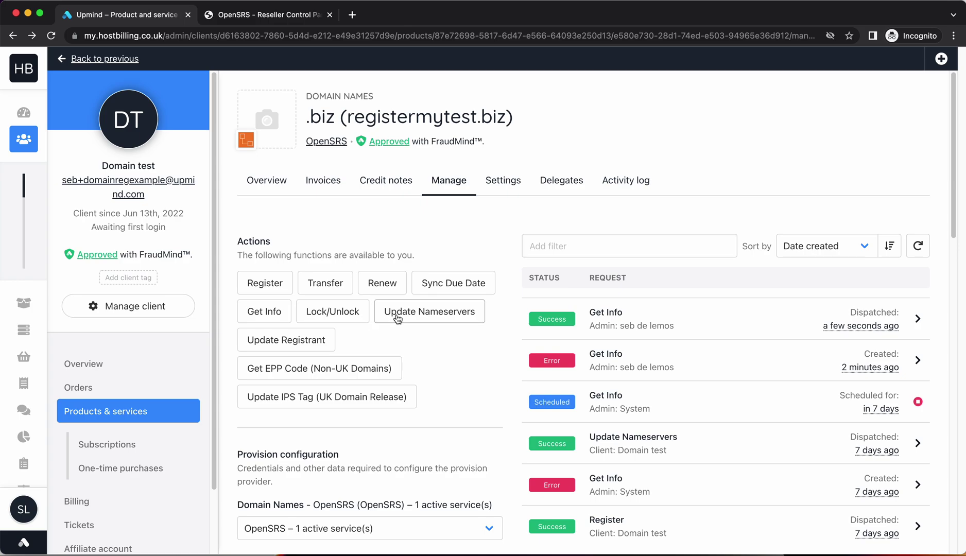
Step: Lock the registermytest.biz domain through the Lock/Unlock form with Locked ticked
left_click(332, 312)
left_click(559, 213)
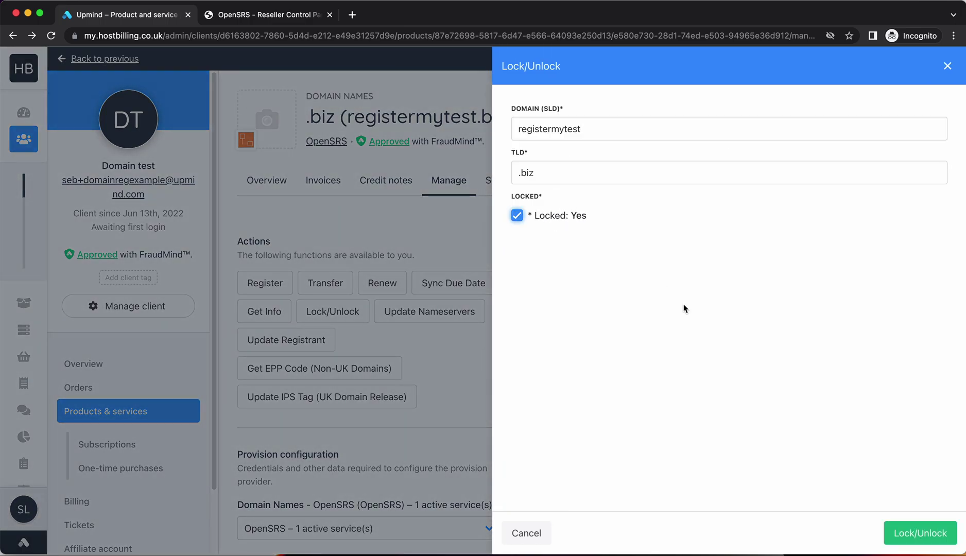
left_click(901, 532)
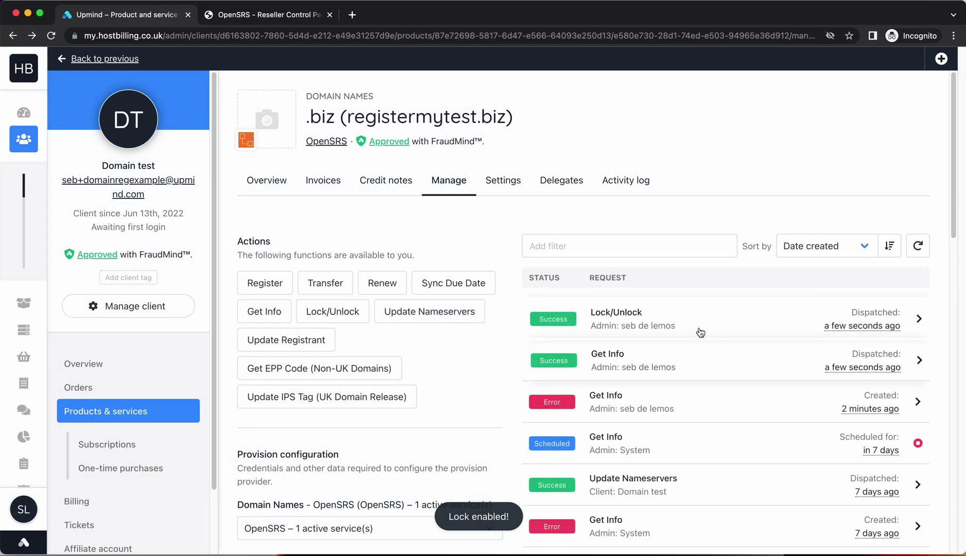
Step: Check the Lock/Unlock request's results, which report 'Lock enabled!'
left_click(700, 332)
scroll(630, 360, "down", 5)
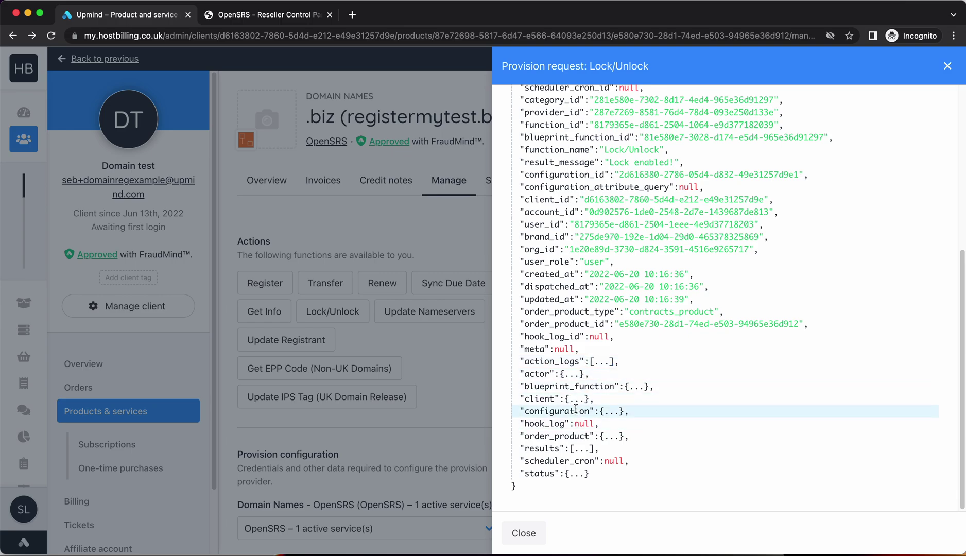
left_click(577, 449)
scroll(610, 284, "down", 8)
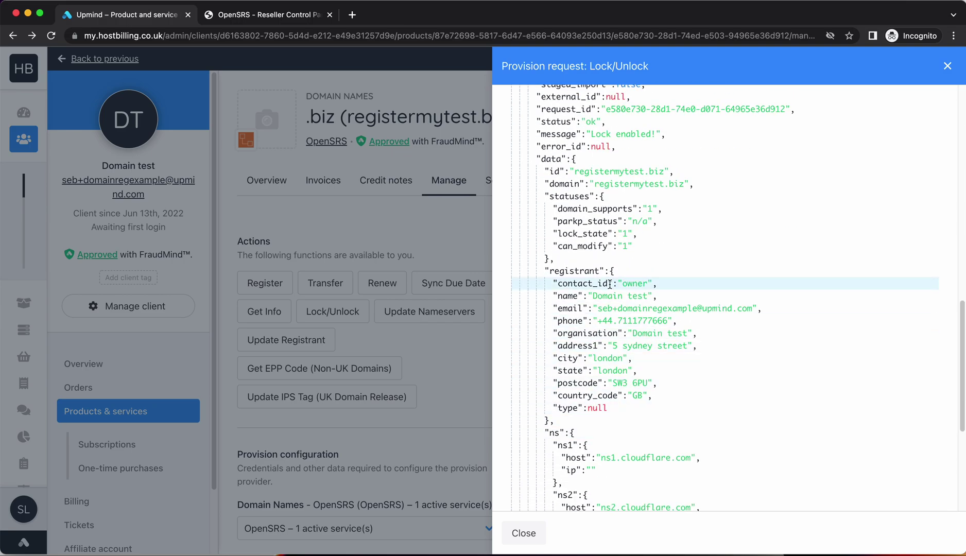
scroll(610, 284, "up", 3)
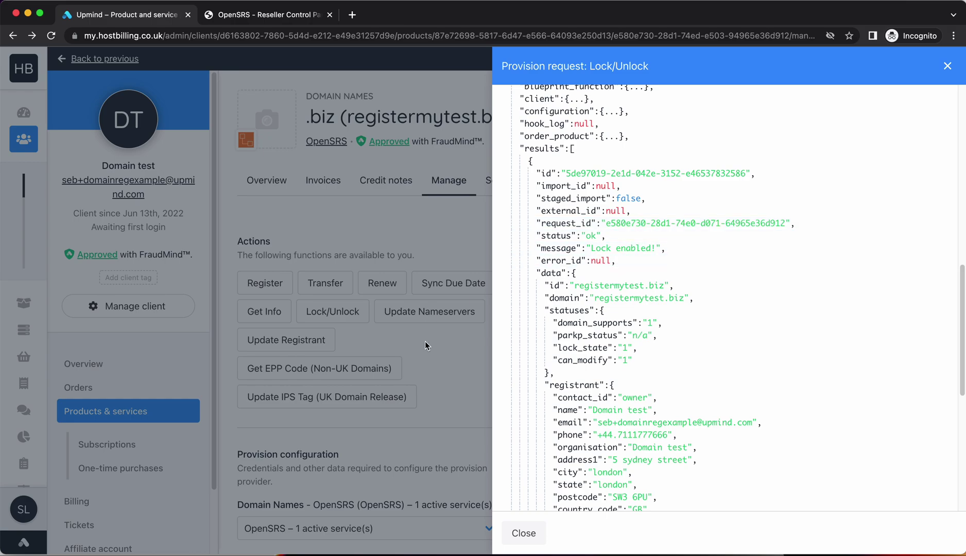
left_click(456, 367)
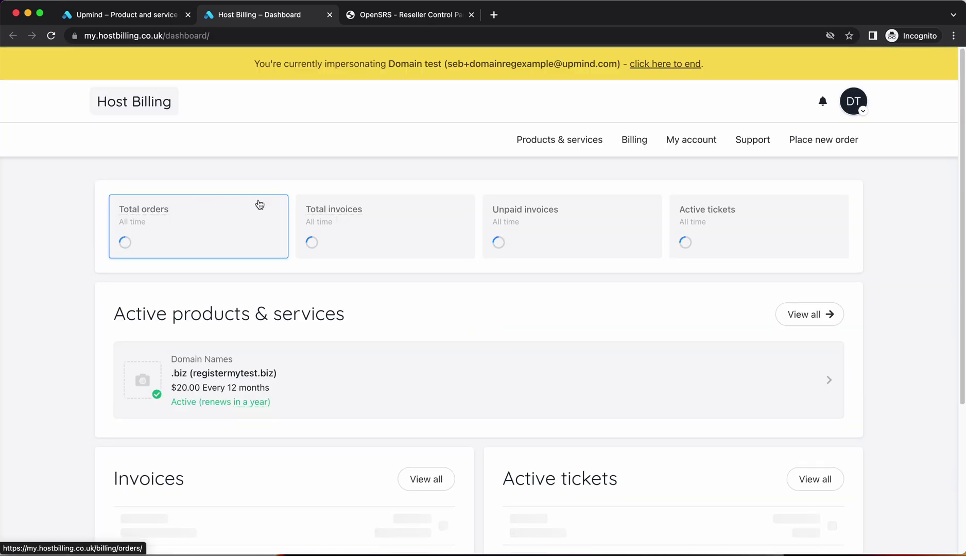
Step: Verify registermytest.biz shows Locked: Yes in the client area, then return to the admin tab
double_click(342, 365)
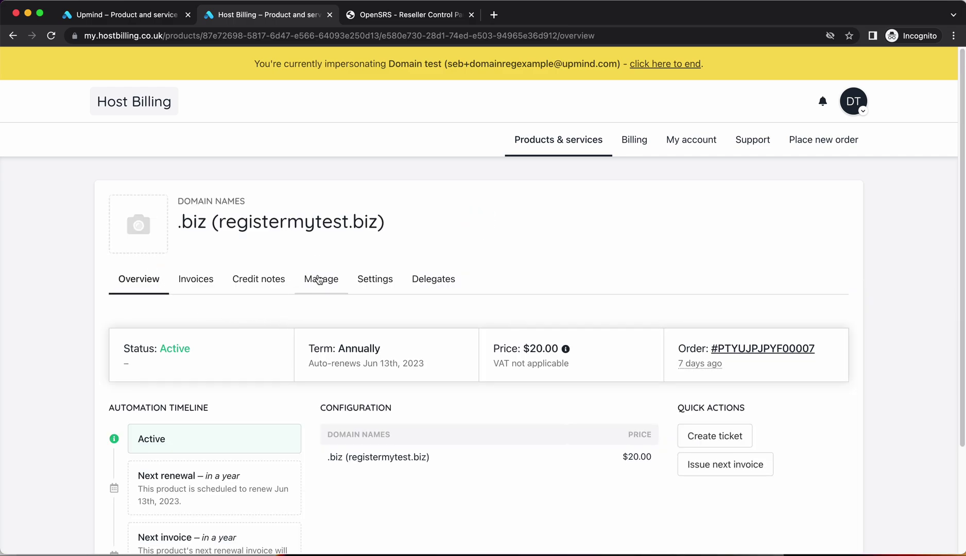
left_click(315, 279)
scroll(556, 410, "down", 5)
scroll(397, 258, "up", 5)
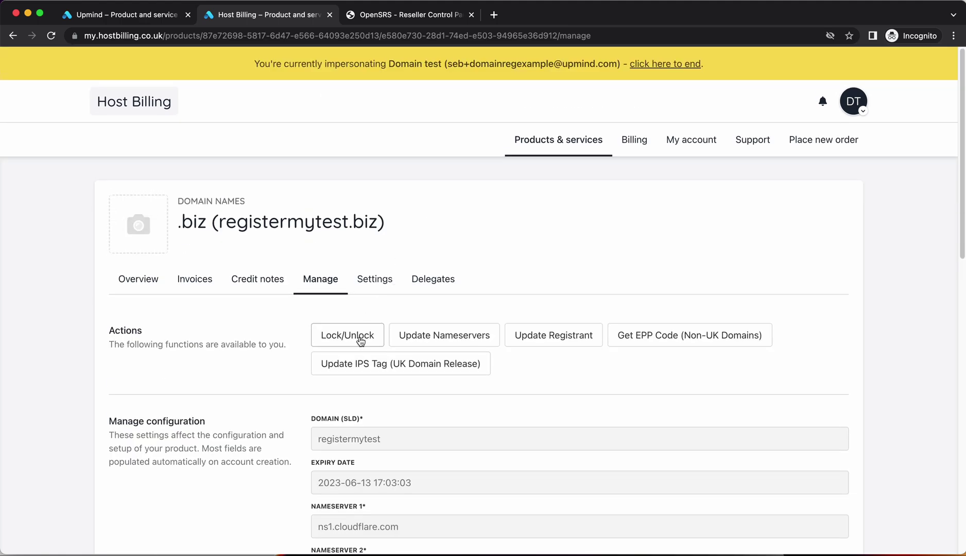
scroll(360, 337, "down", 14)
scroll(467, 334, "up", 15)
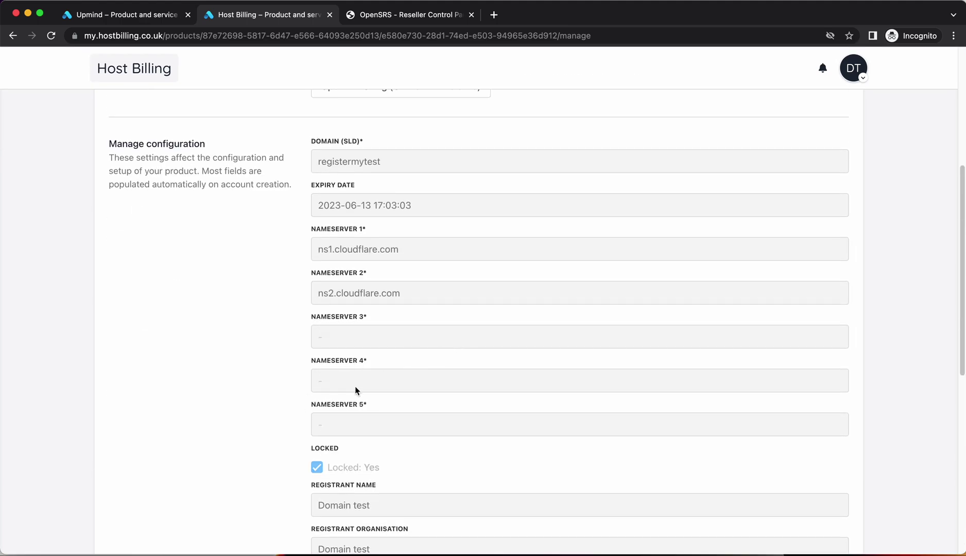
scroll(187, 164, "up", 1)
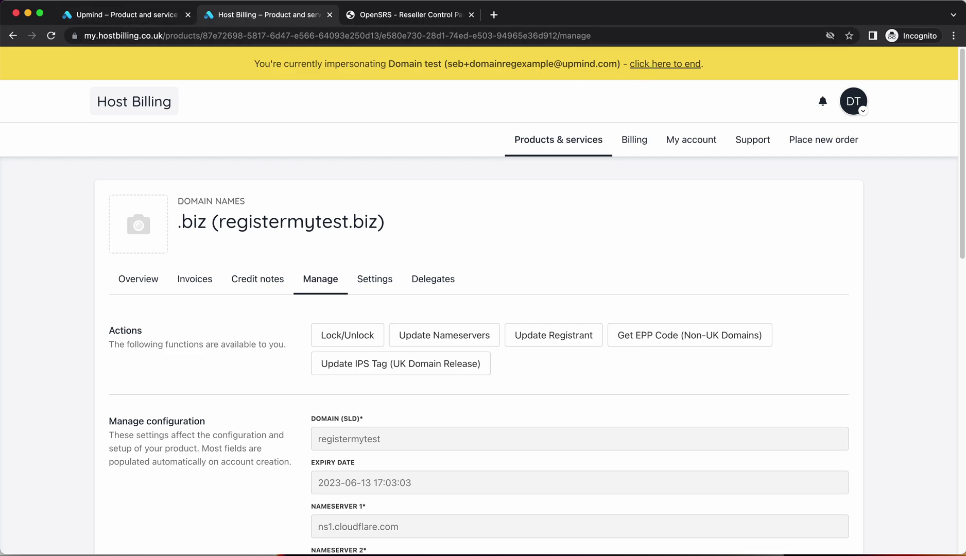
left_click(163, 19)
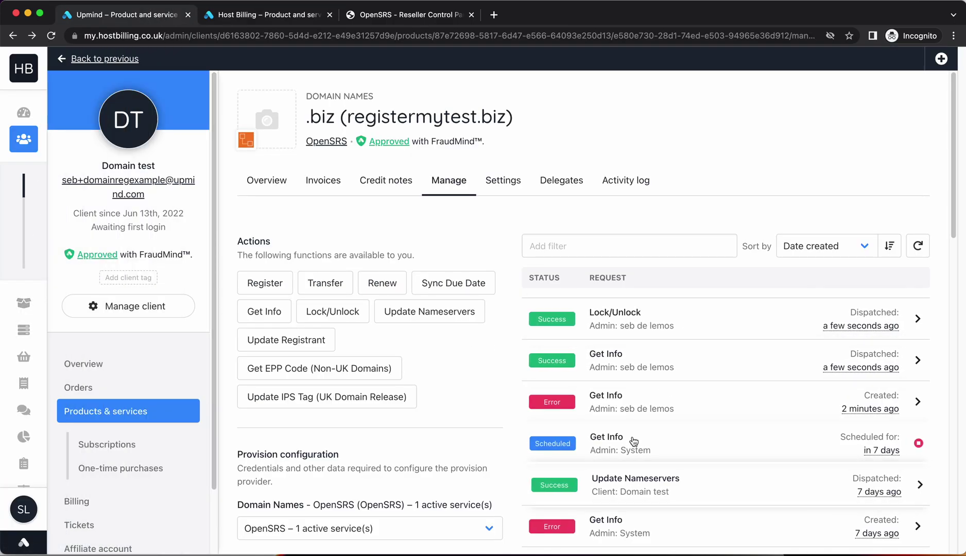
Step: Open the Provision requests log filtered to Error status
left_click(39, 461)
left_click(103, 420)
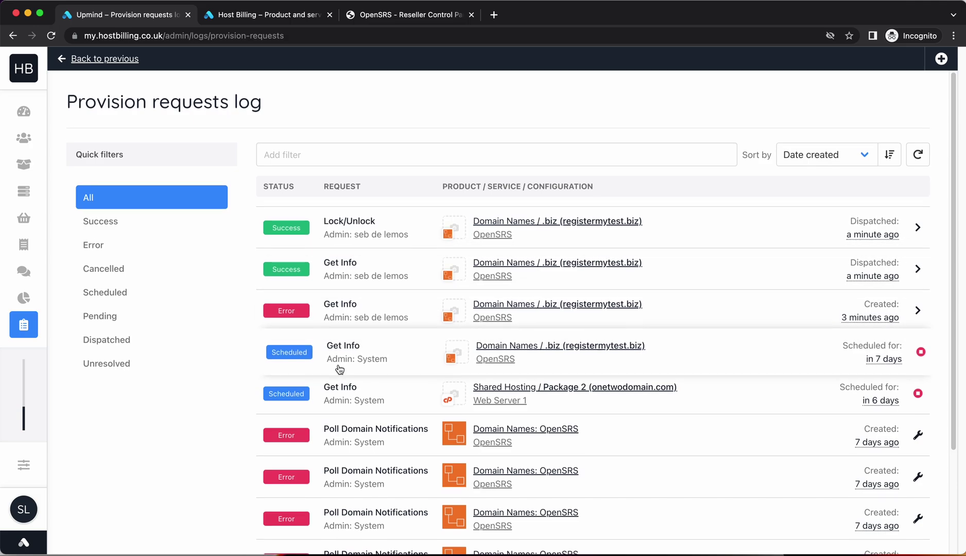
scroll(339, 371, "down", 2)
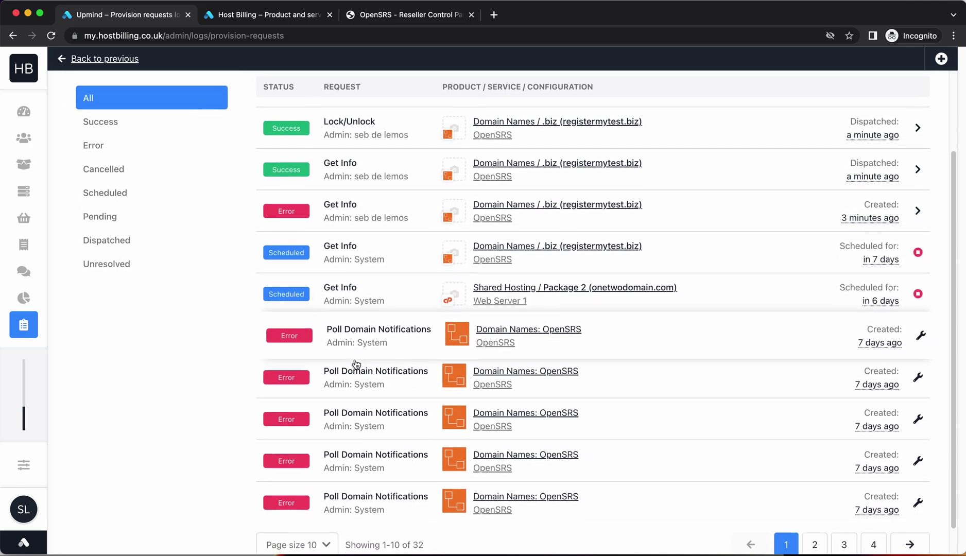
scroll(335, 363, "up", 2)
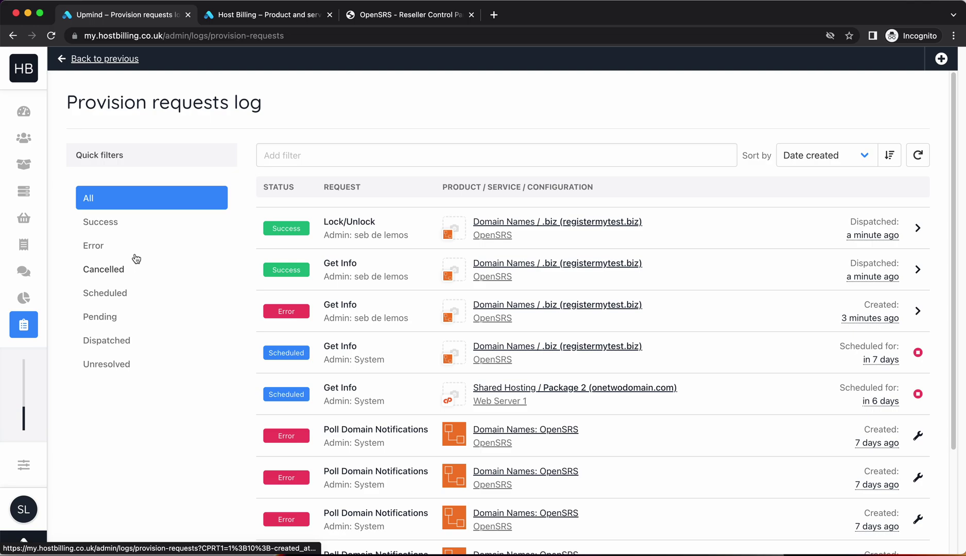
left_click(130, 247)
scroll(416, 367, "down", 3)
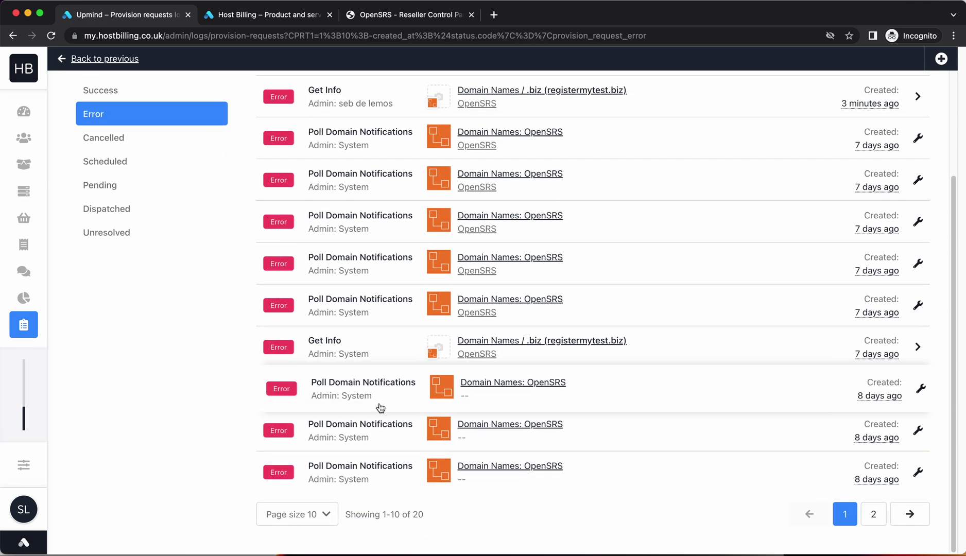
scroll(358, 380, "up", 3)
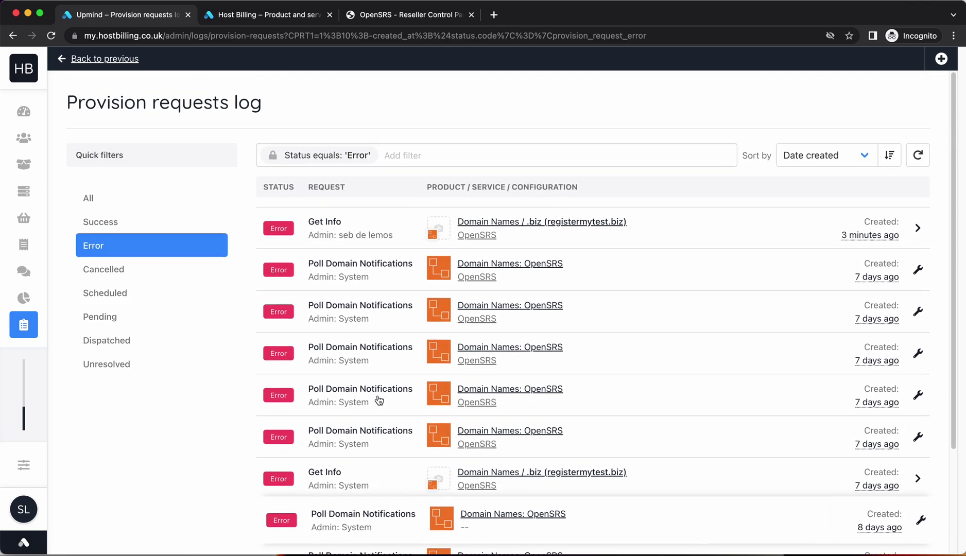
Step: Glance at a failed Poll Domain Notifications request, then view page 2 of errors
left_click(364, 279)
left_click(348, 281)
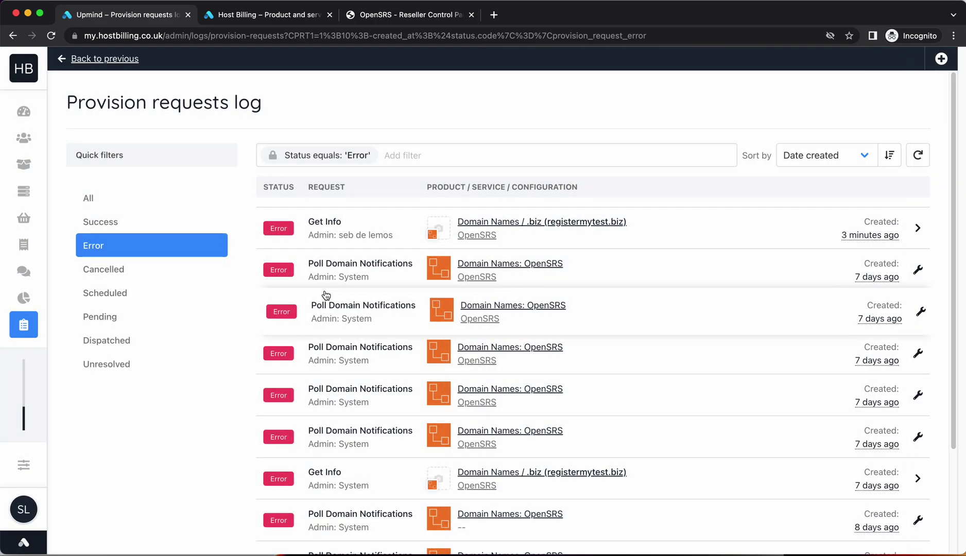
scroll(330, 311, "down", 3)
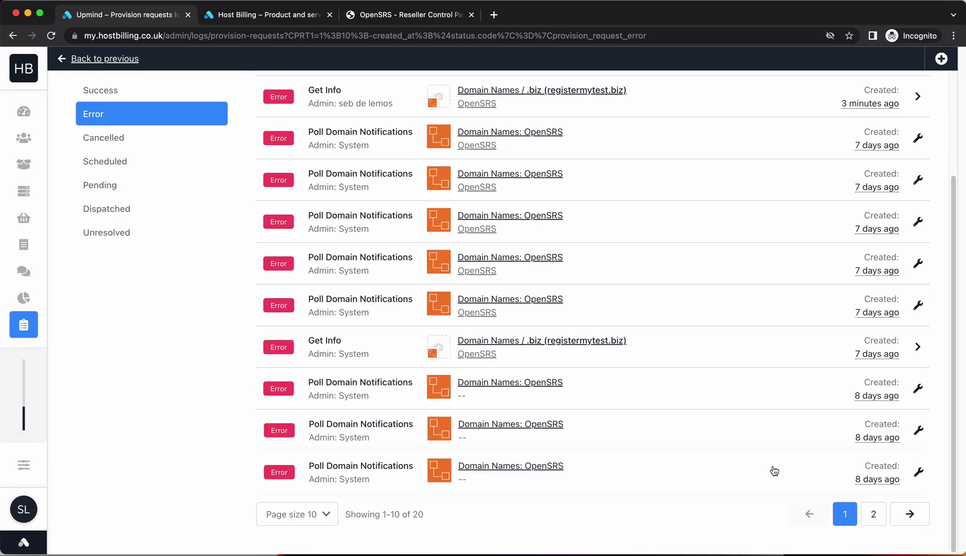
left_click(874, 517)
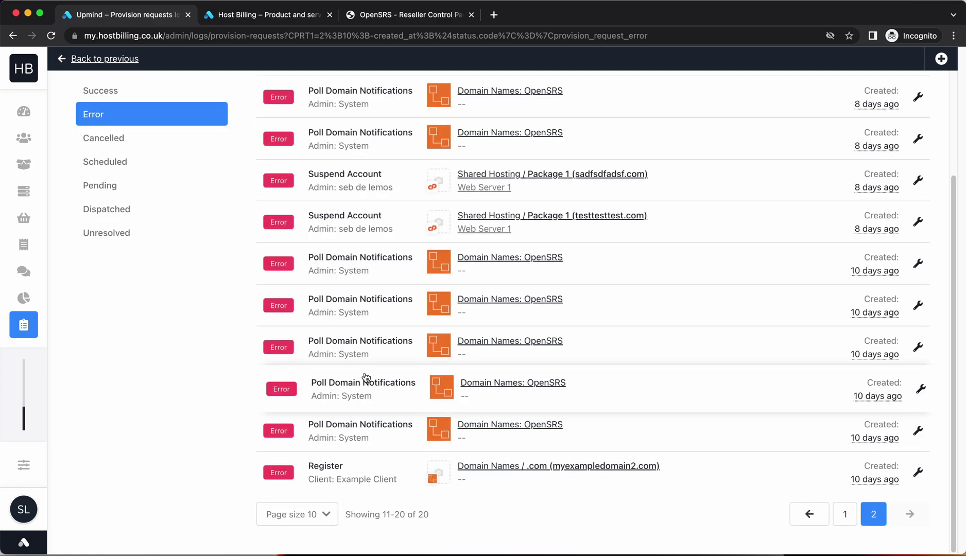
Step: Review the failed Register request and open the myexampledomain2.com domain product
left_click(362, 466)
scroll(647, 264, "down", 5)
left_click(382, 456)
left_click(513, 469)
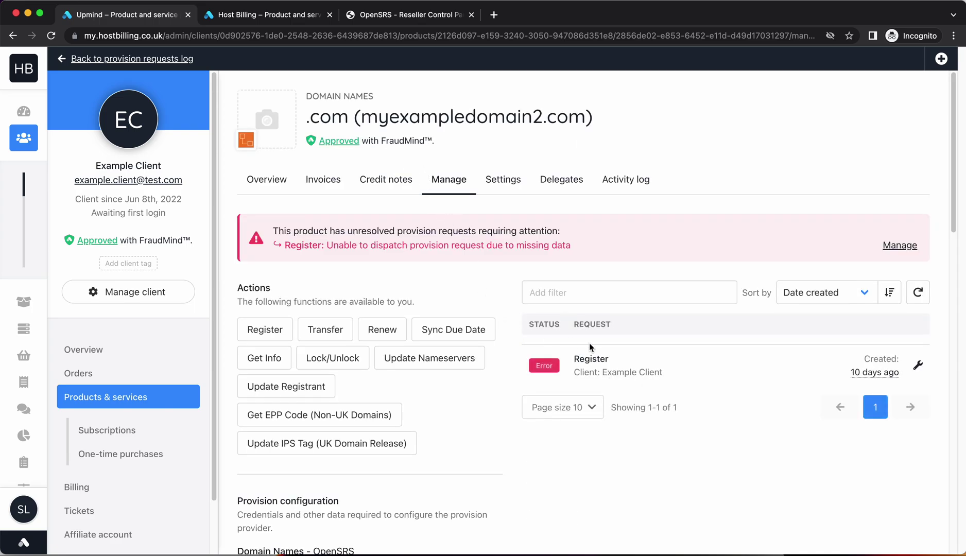
left_click(603, 362)
scroll(721, 309, "down", 5)
left_click(272, 336)
Step: Submit the incomplete myexampledomain2.com registration form, then cancel it after its validation errors
left_click(265, 330)
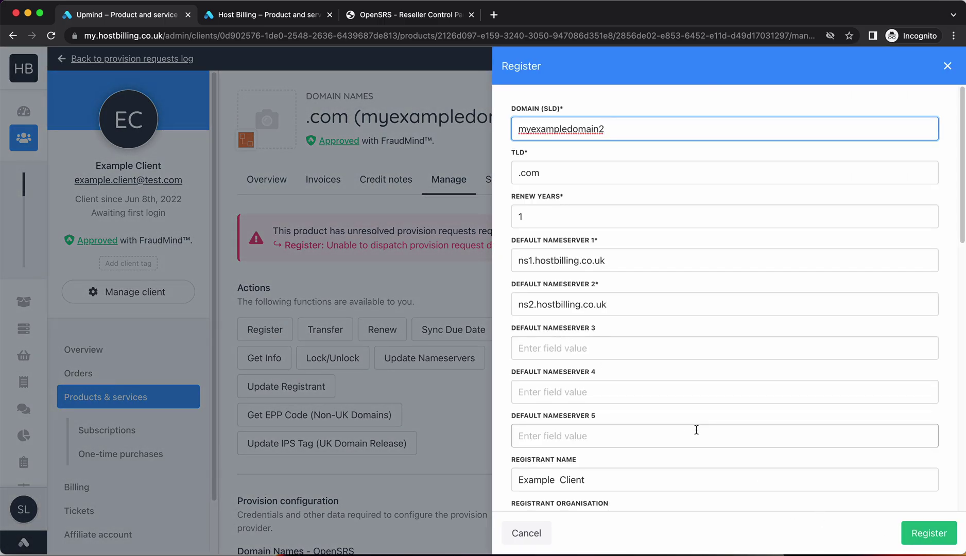
scroll(618, 309, "down", 9)
scroll(618, 312, "down", 3)
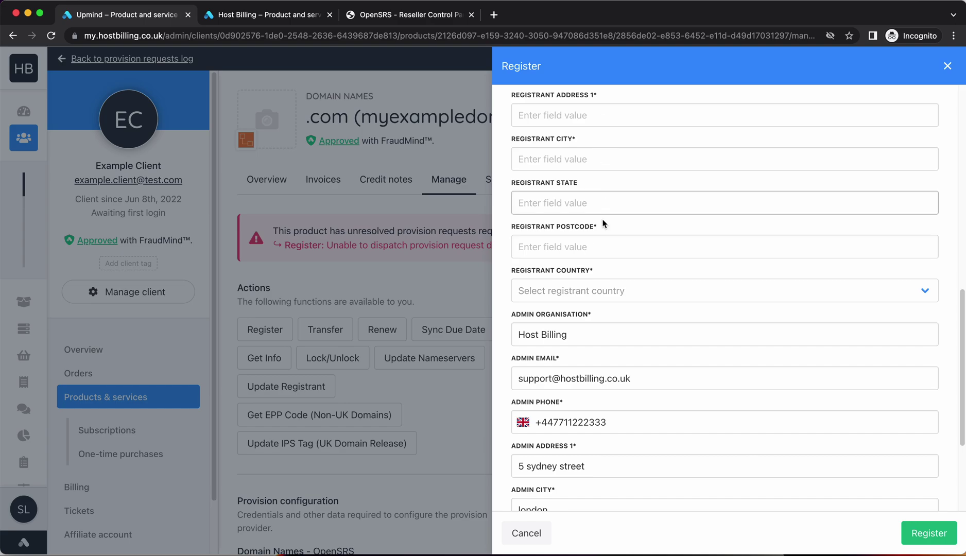
left_click(940, 524)
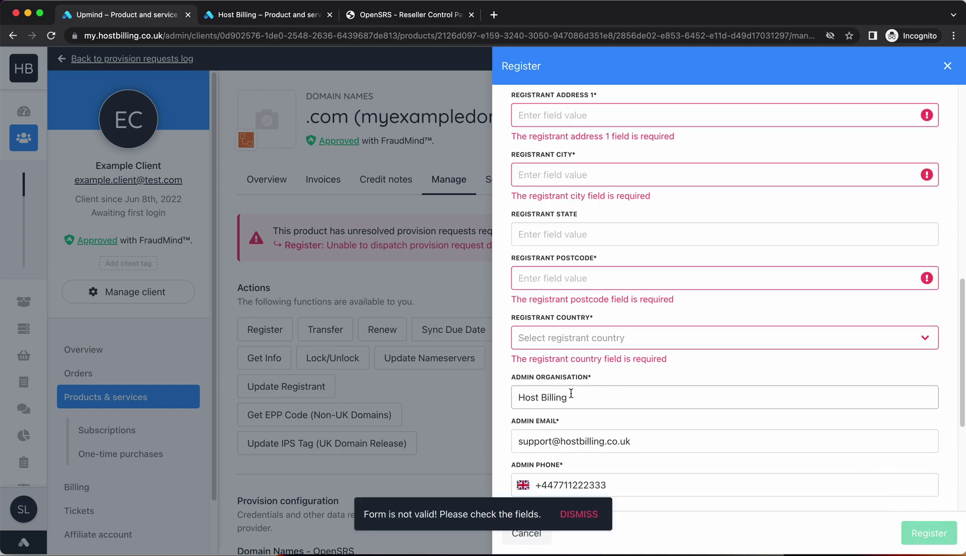
scroll(566, 395, "up", 3)
scroll(566, 395, "down", 6)
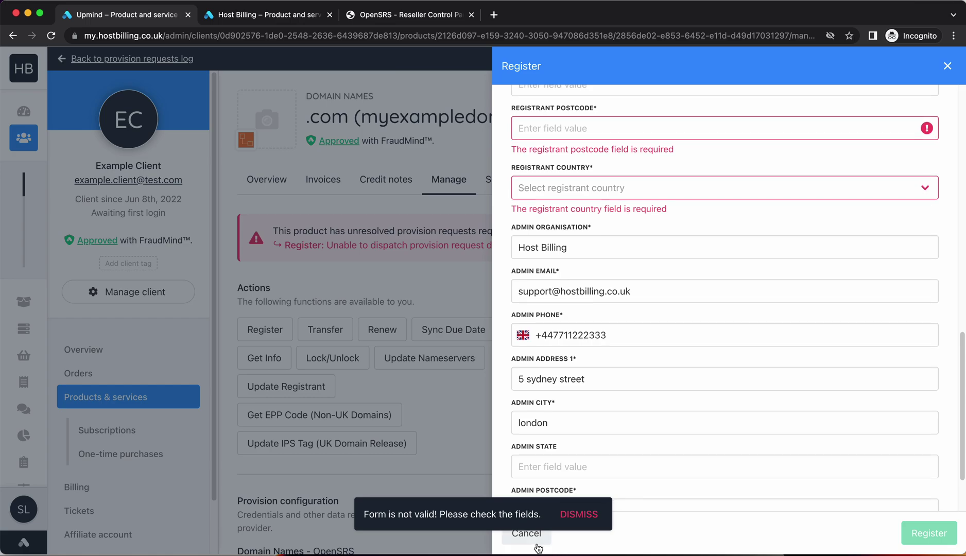
left_click(526, 534)
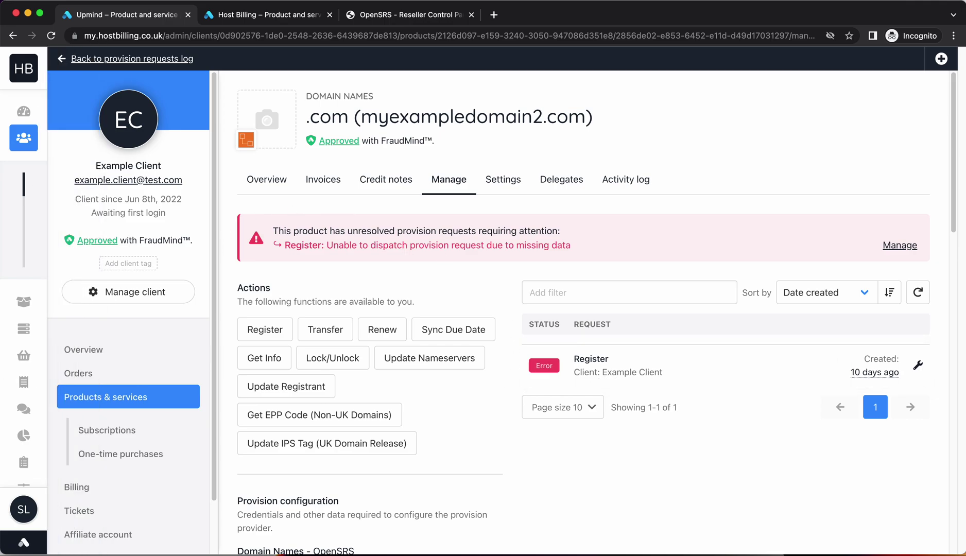
Step: Mark the failed Register request resolved and open Package 2 (onetwodomain.com) hosting's Manage tab
left_click(921, 367)
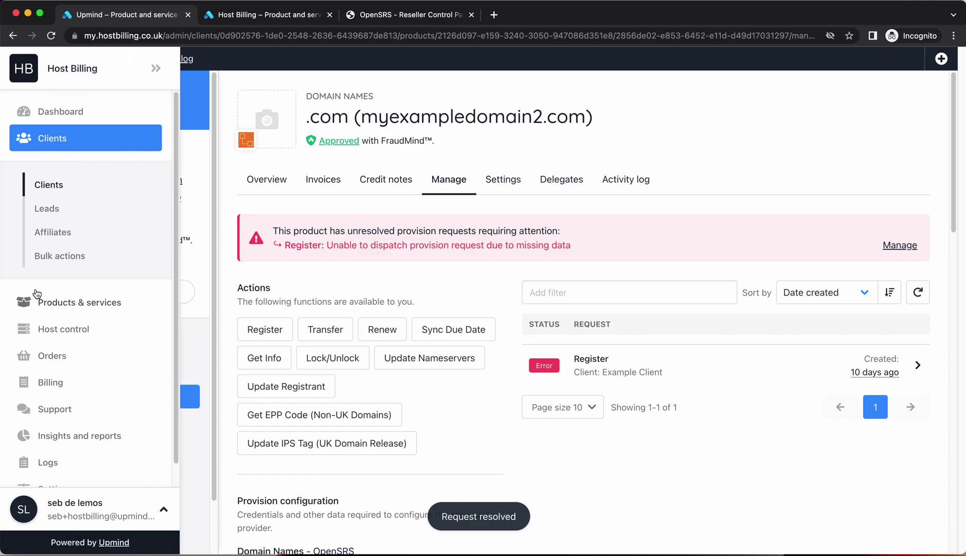
left_click(37, 292)
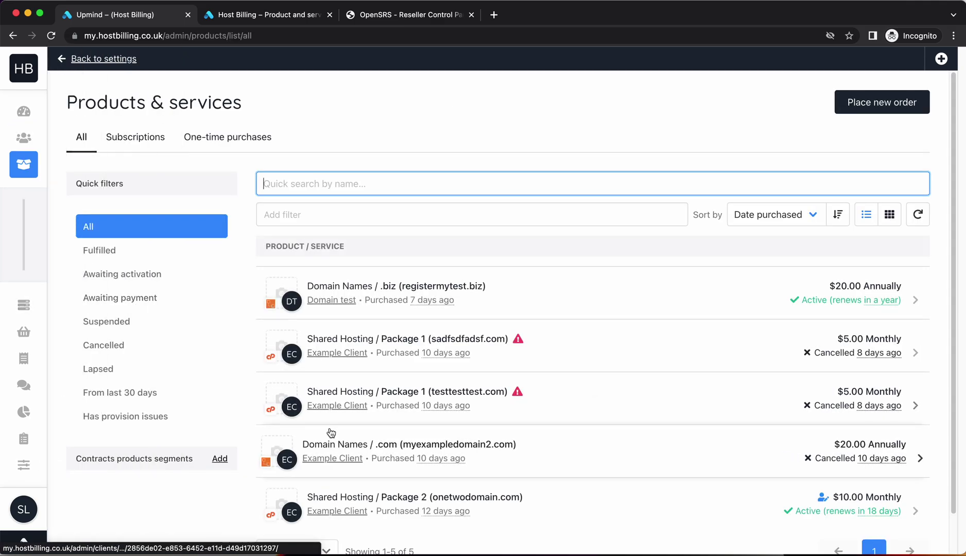
scroll(447, 425, "down", 2)
left_click(596, 451)
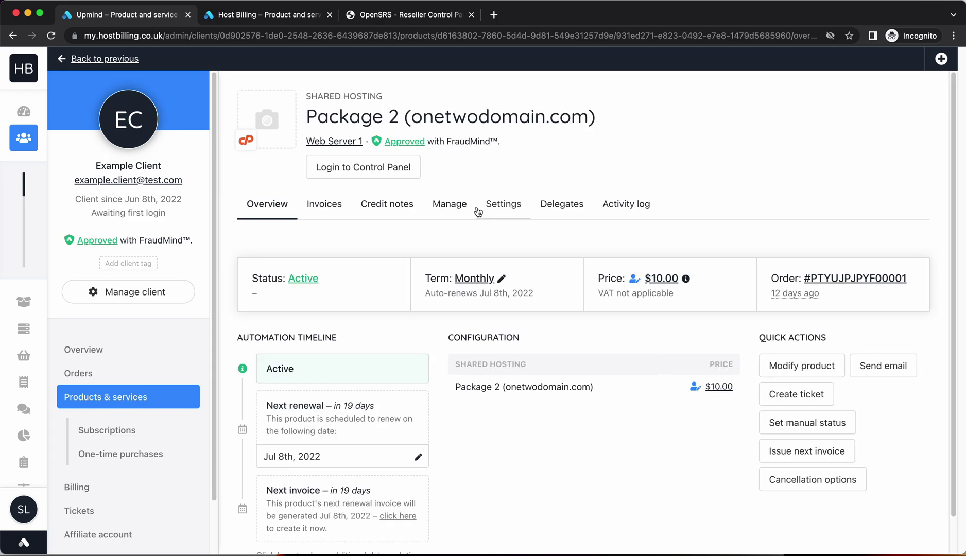
left_click(457, 206)
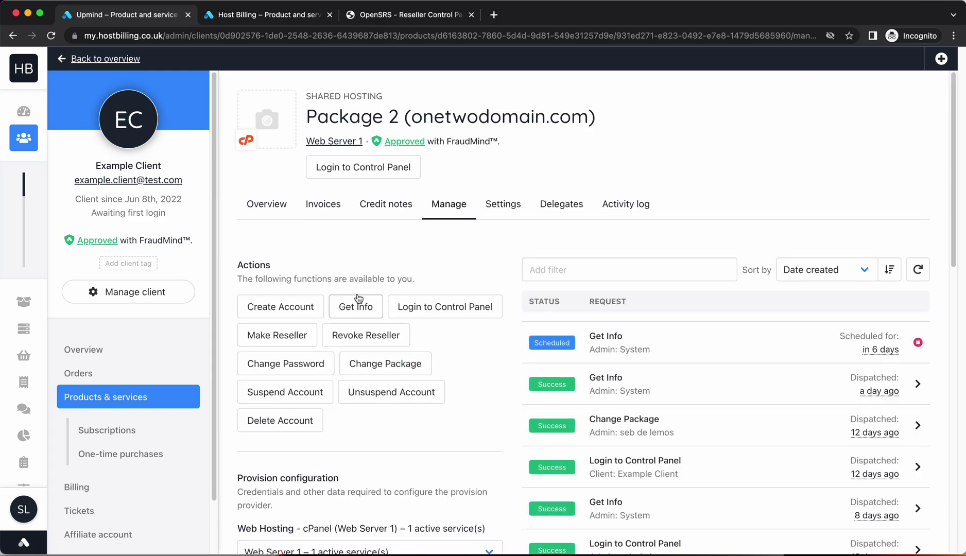
Step: Inspect the hosting's Login to Control Panel and Create Account request details
scroll(643, 395, "down", 3)
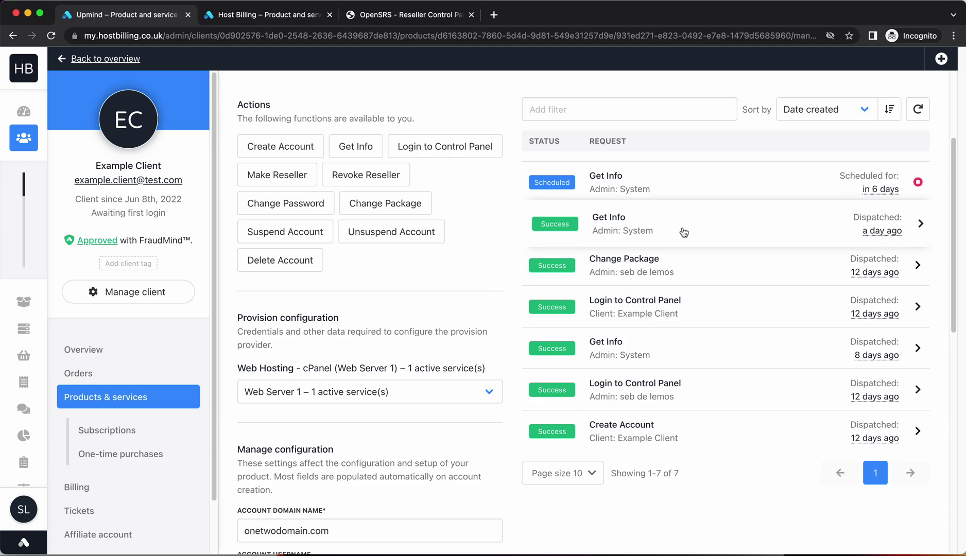
left_click(663, 320)
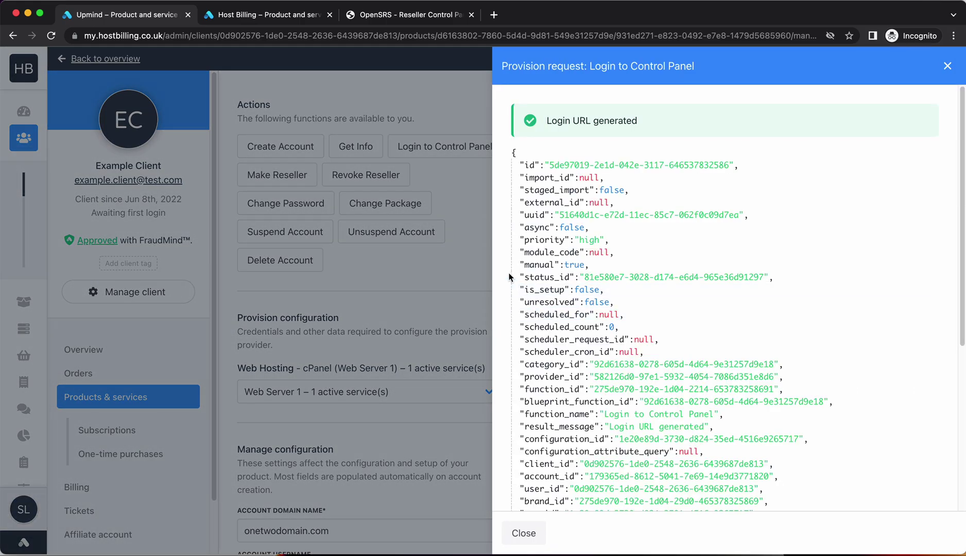
left_click(453, 280)
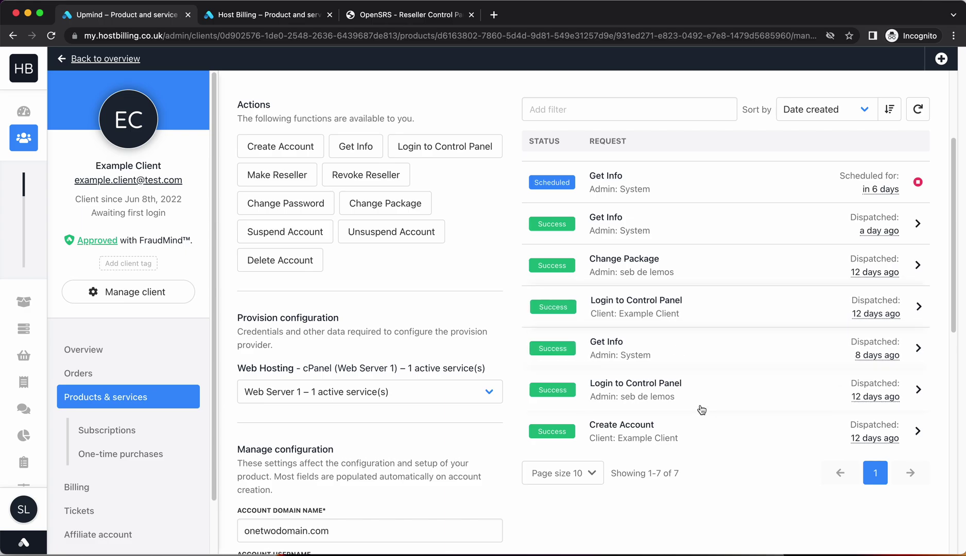
left_click(691, 438)
Step: Submit Suspend Account for the onetwodomain.com hosting and look at the new request
left_click(459, 248)
left_click(298, 240)
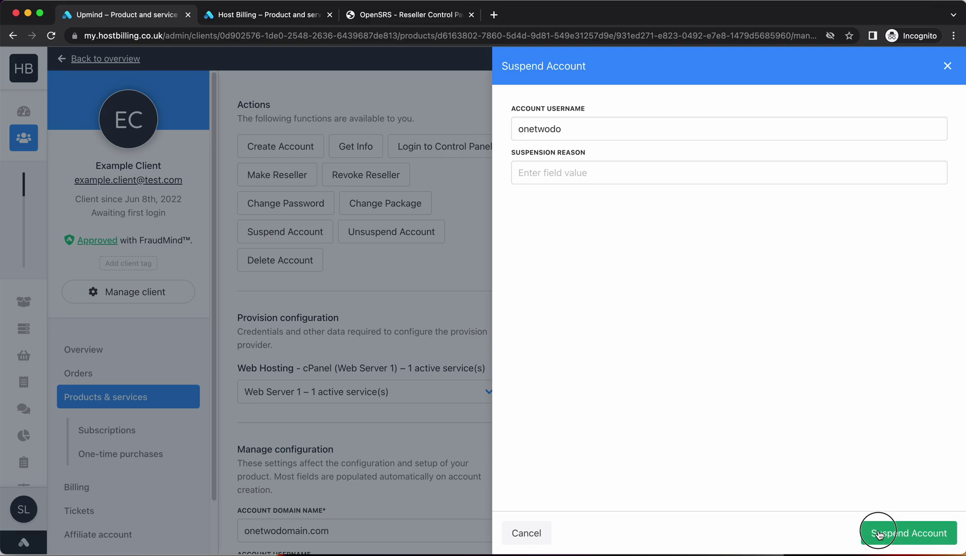
left_click(876, 531)
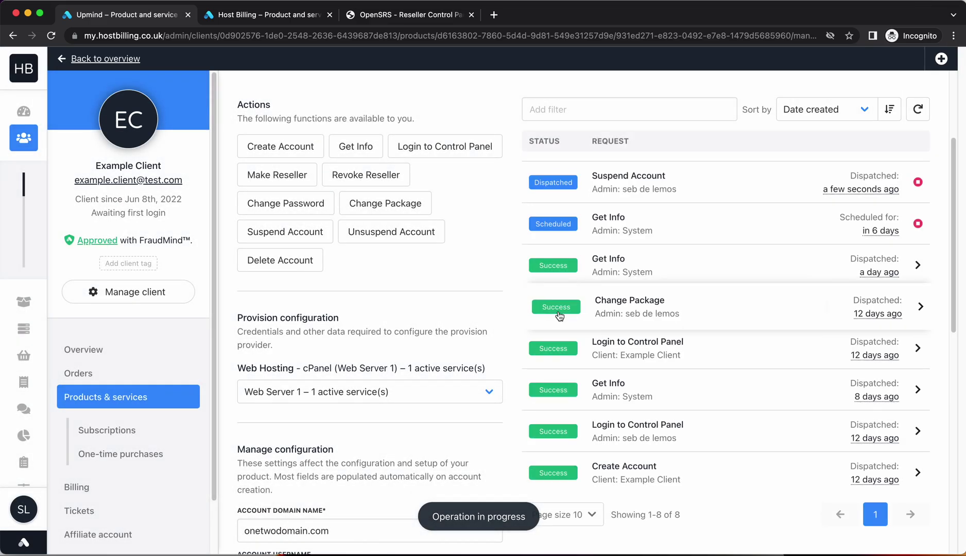
scroll(663, 304, "up", 3)
left_click(677, 349)
left_click(457, 410)
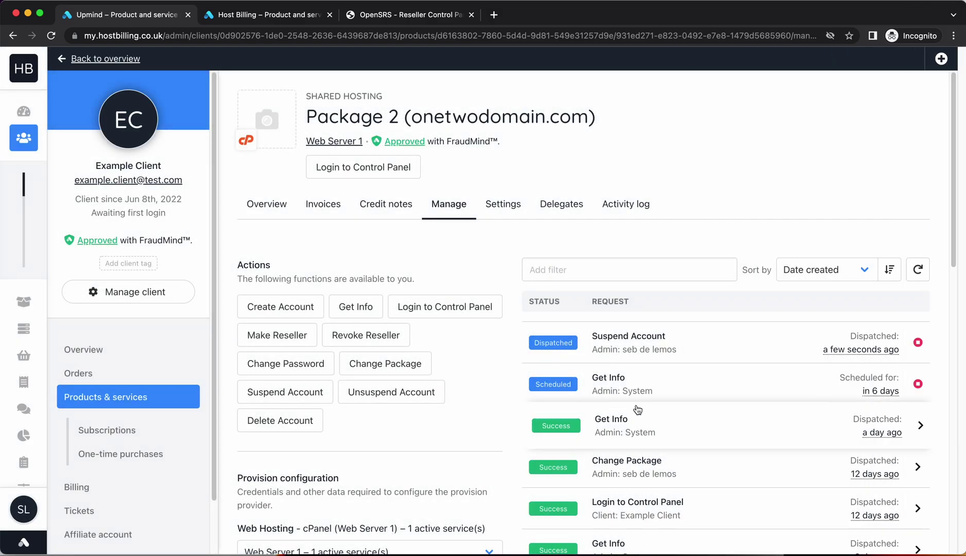
Step: Refresh the request list until the Suspend Account request shows 'Account suspended'
left_click(921, 276)
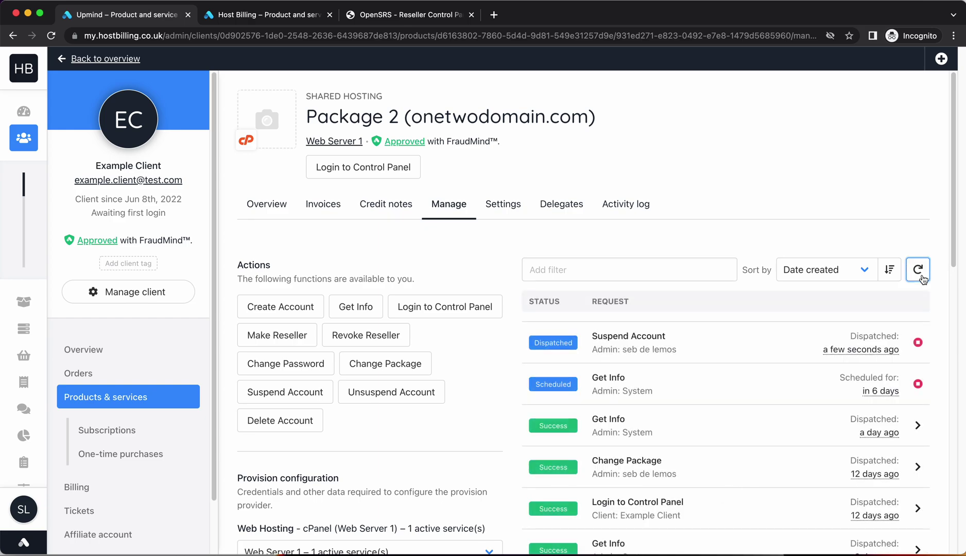
left_click(922, 277)
left_click(922, 278)
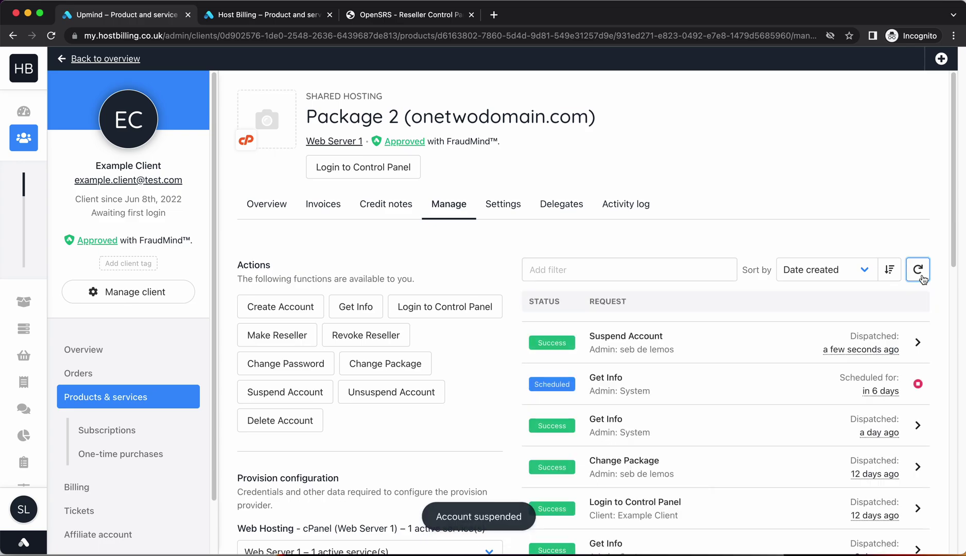
left_click(729, 350)
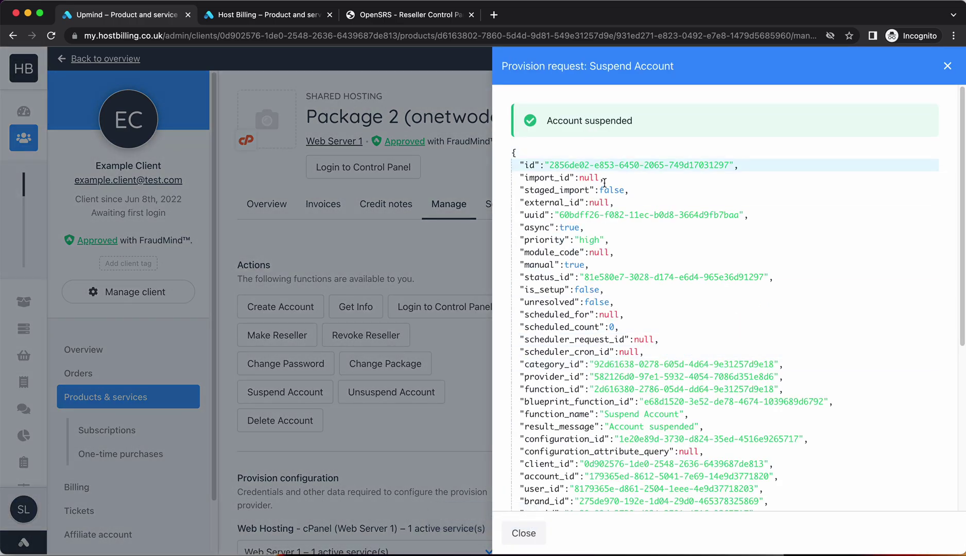
scroll(640, 360, "down", 5)
scroll(640, 359, "up", 5)
left_click(372, 428)
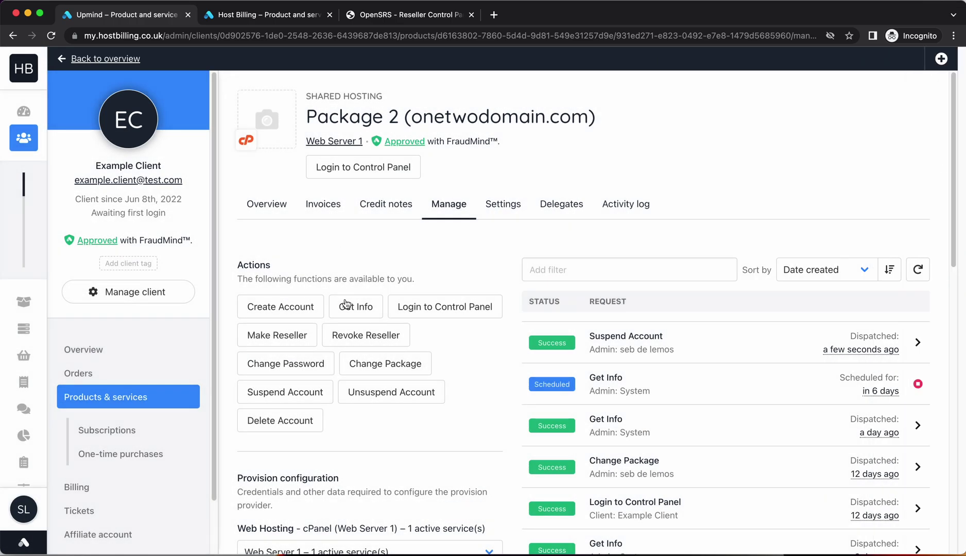
Step: Submit Unsuspend Account for the onetwodomain.com hosting from its side panel
left_click(345, 390)
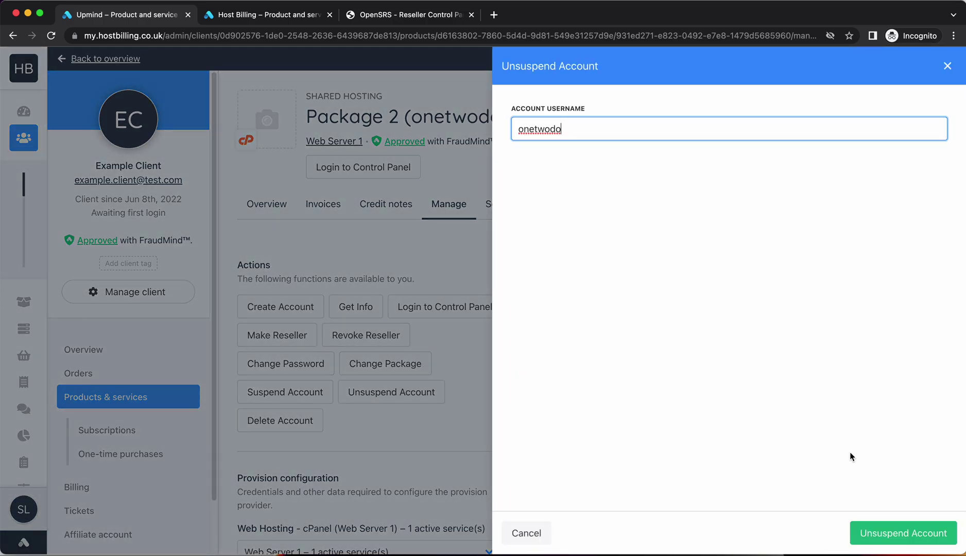
left_click(879, 532)
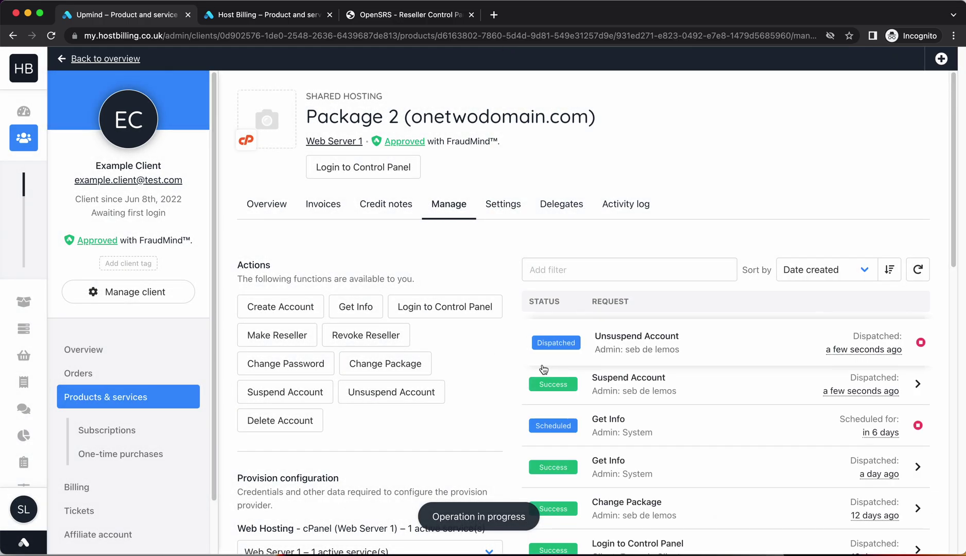
scroll(627, 428, "down", 5)
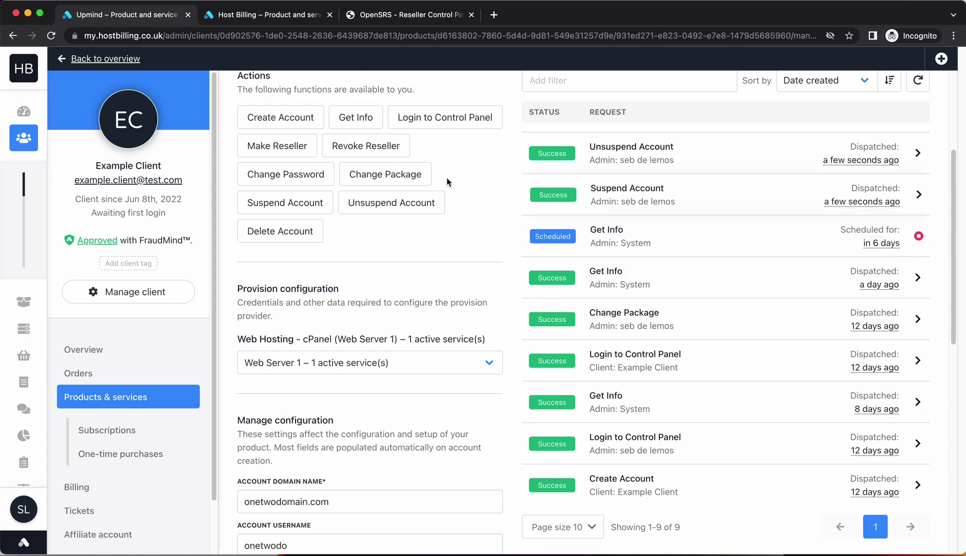
Step: Submit a Delete Account request for the onetwodomain.com hosting, then cancel it so it shows Cancelled
left_click(292, 231)
key("Return")
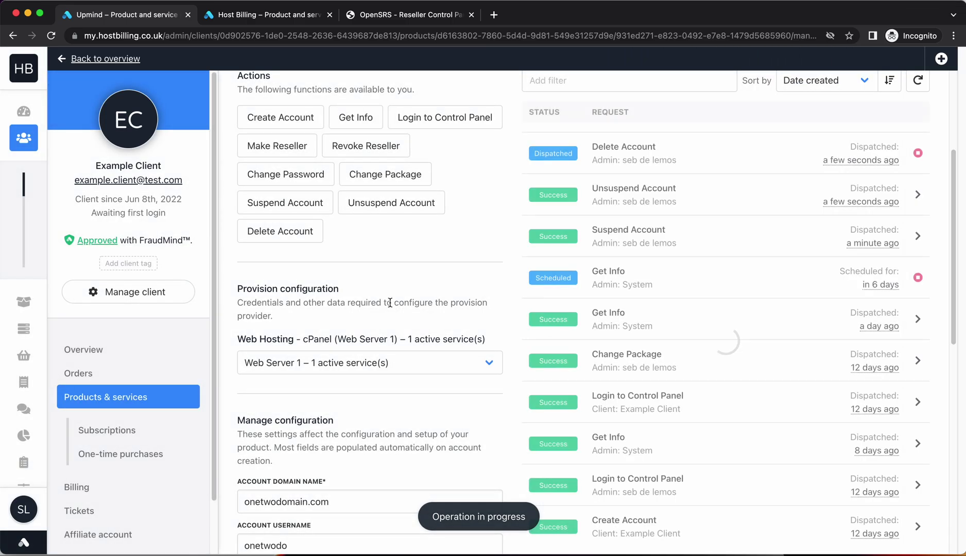
left_click(920, 156)
left_click(590, 343)
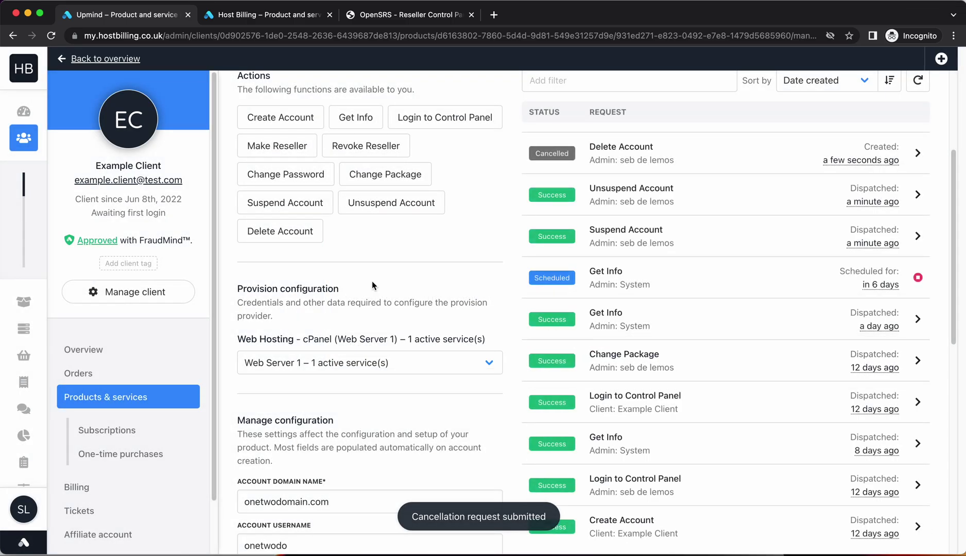
scroll(431, 330, "up", 4)
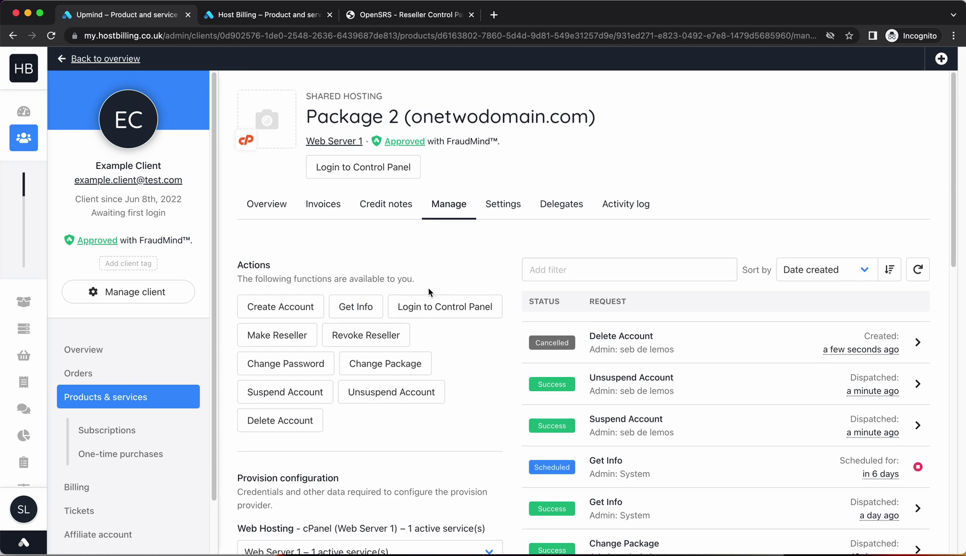